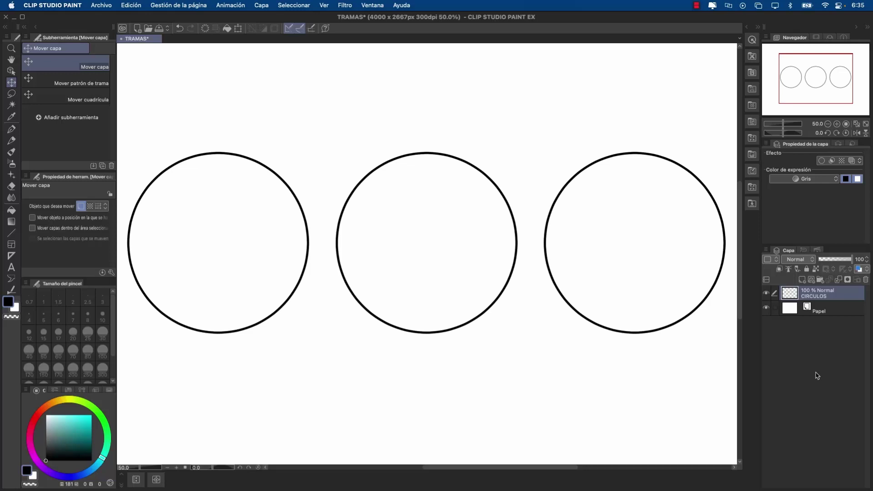
Step: Auto-select the inside of the first circle on the CIRCULOS layer and start a new tone for that selection
left_click(11, 105)
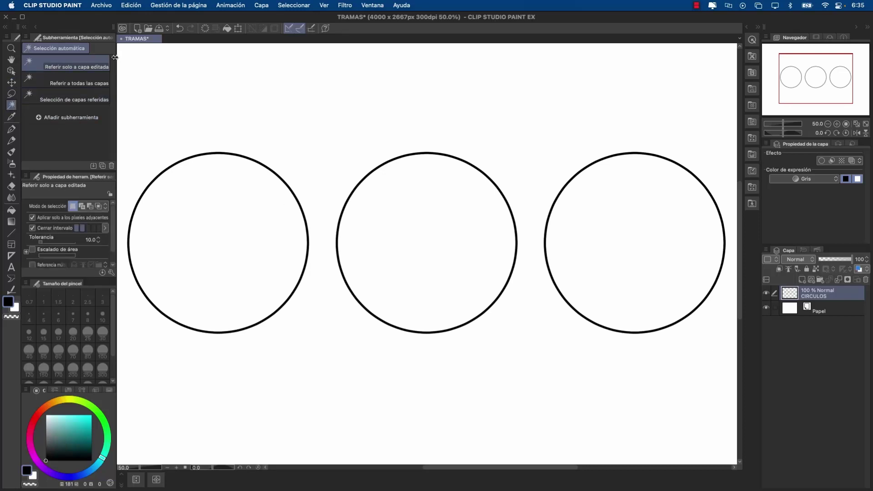
left_click(275, 234)
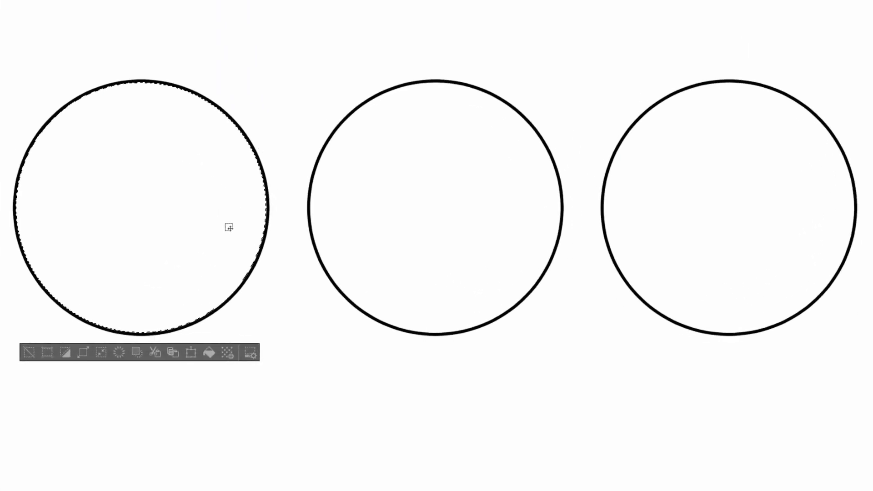
left_click(228, 352)
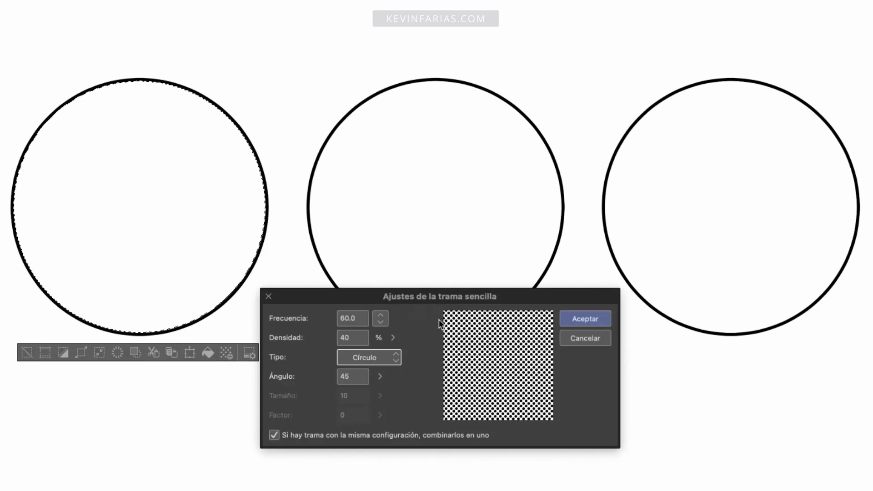
Step: Try tone frequencies of 30, 85, 30 again and 70 to compare how coarse the pattern looks in the preview
left_click(380, 319)
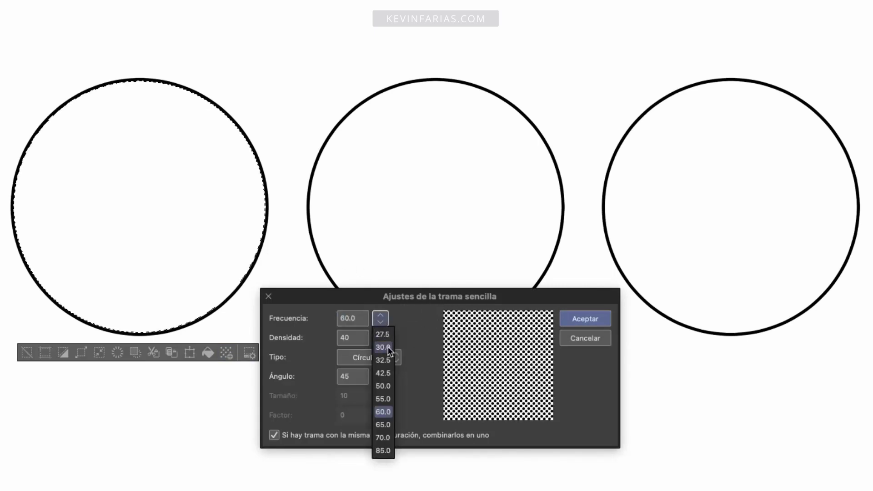
left_click(388, 346)
left_click(381, 319)
left_click(383, 450)
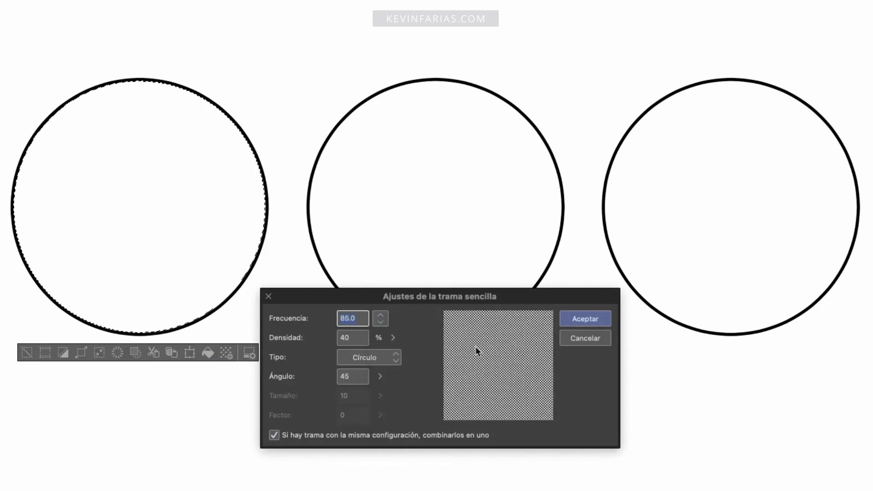
left_click(382, 318)
left_click(382, 347)
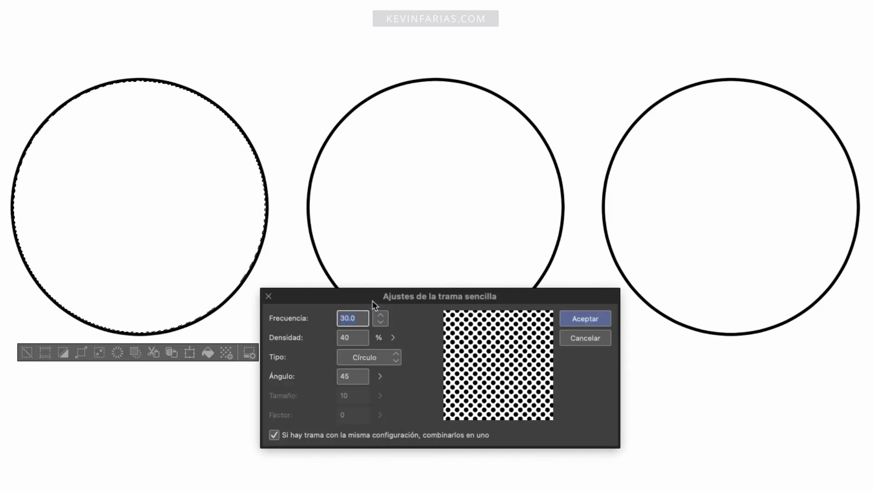
left_click(381, 319)
left_click(386, 422)
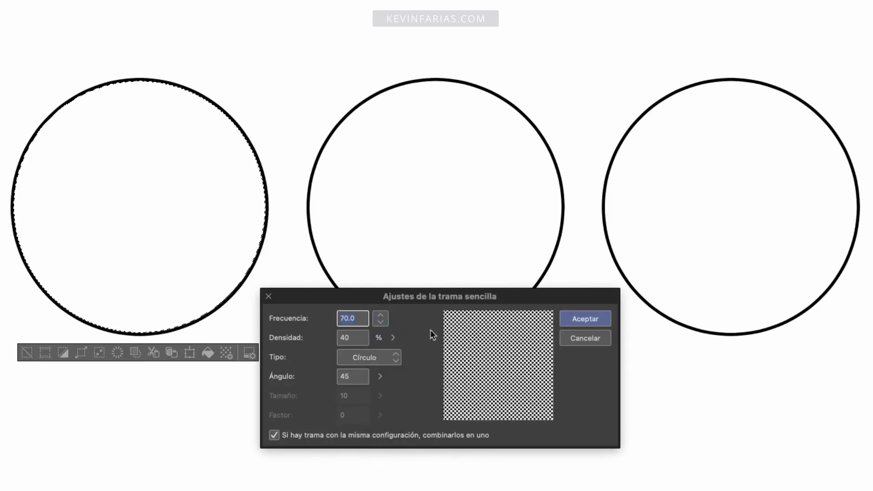
Step: Try other tone densities, including 60 %, and set the density back to 40 %
double_click(357, 337)
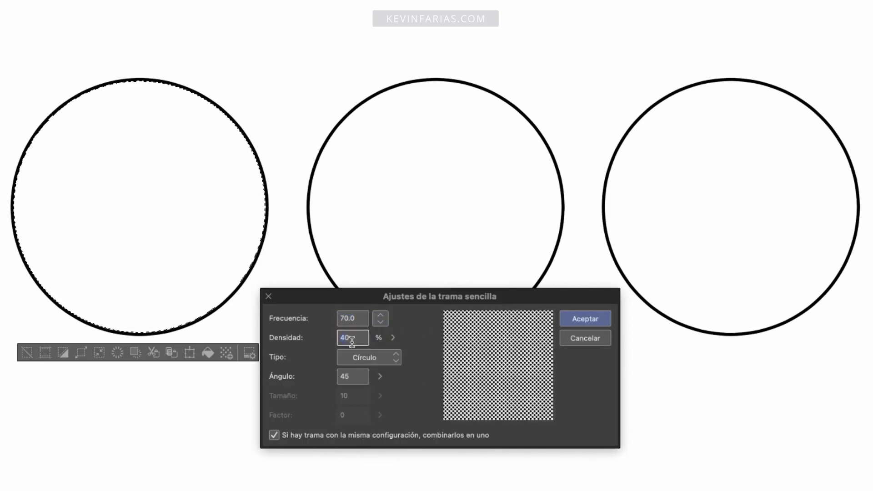
type("60")
left_click_drag(347, 337, 338, 336)
type("2")
type("40")
Step: Try the tone types Cuadrado, Rombo, Línea and Ruido in the preview, and return to Círculo
left_click(373, 358)
left_click(384, 56)
left_click(371, 358)
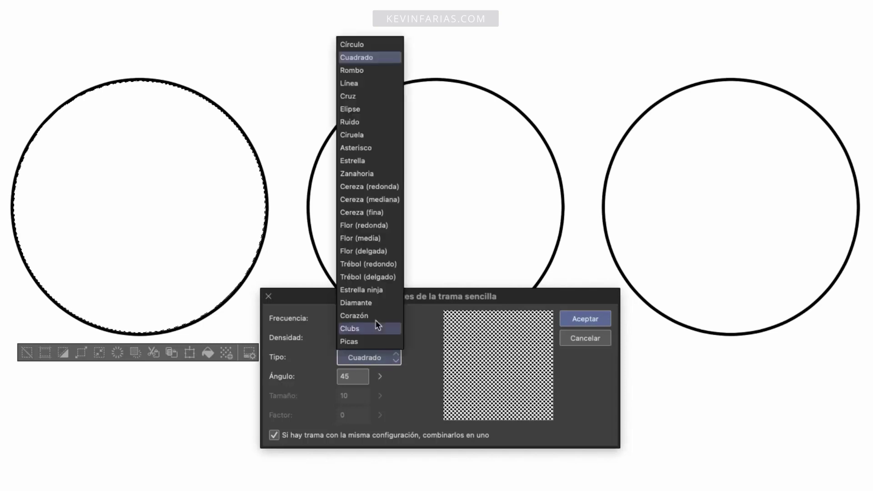
left_click(383, 71)
left_click(389, 359)
left_click(384, 84)
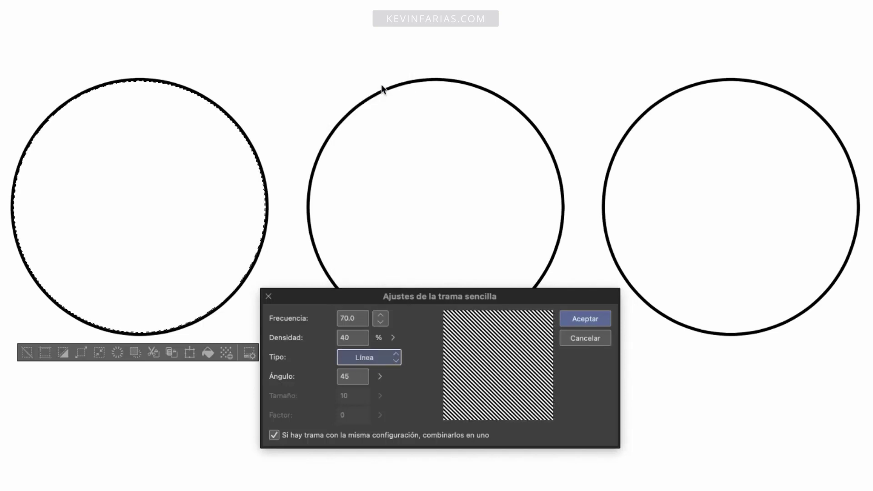
left_click(377, 359)
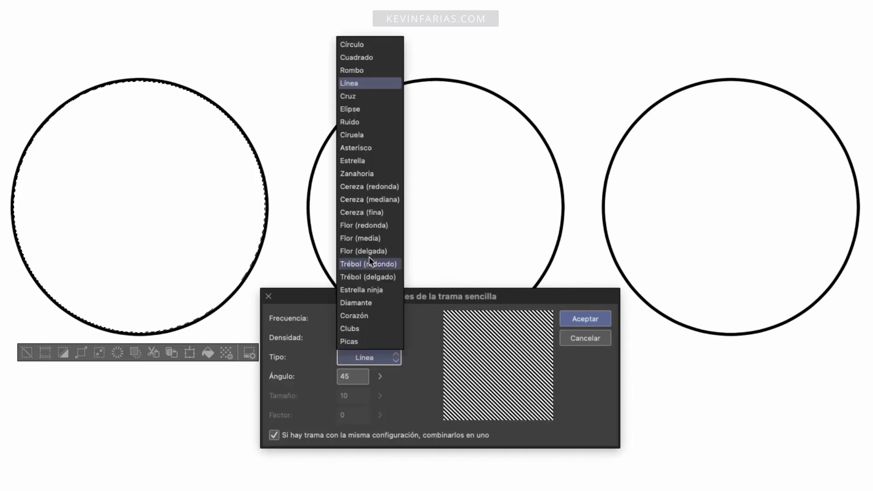
left_click(377, 121)
left_click(385, 361)
left_click(374, 45)
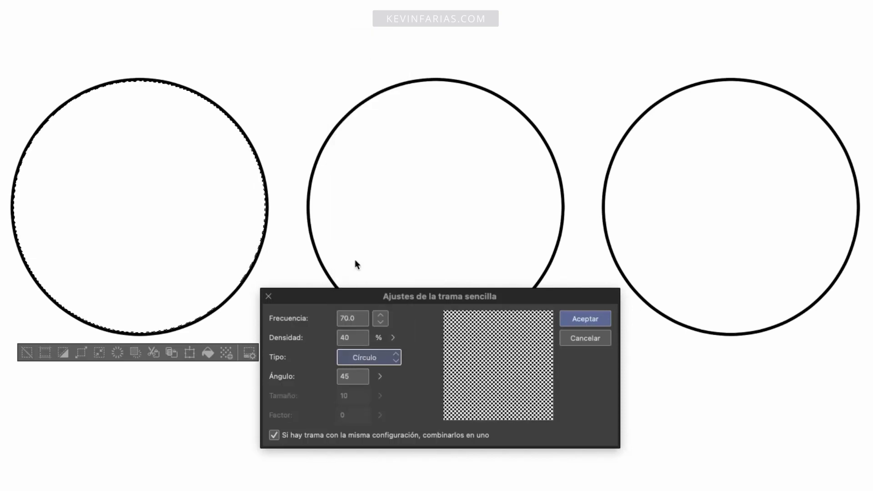
Step: Set the tone frequency to 60 and apply the tone to the first circle
left_click(376, 320)
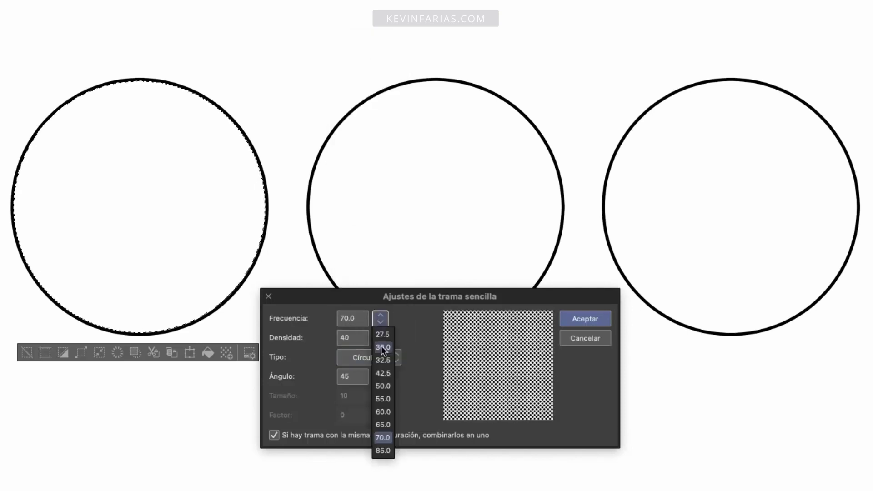
left_click(380, 397)
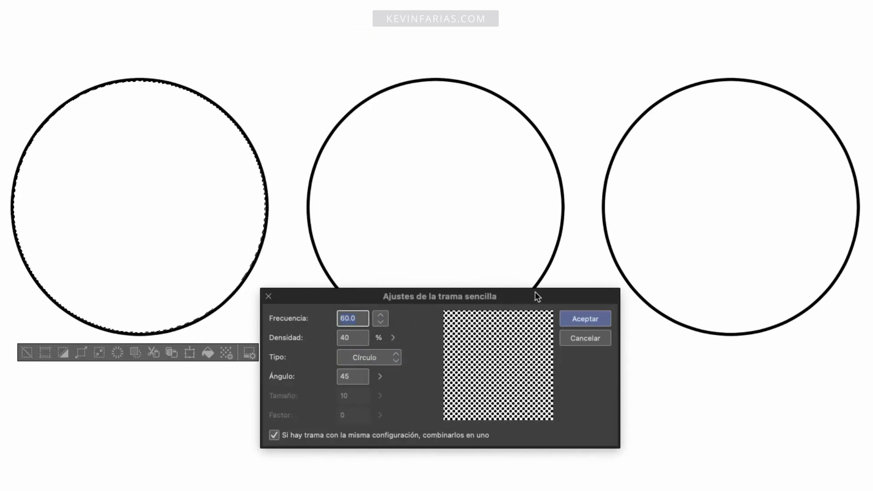
left_click(583, 319)
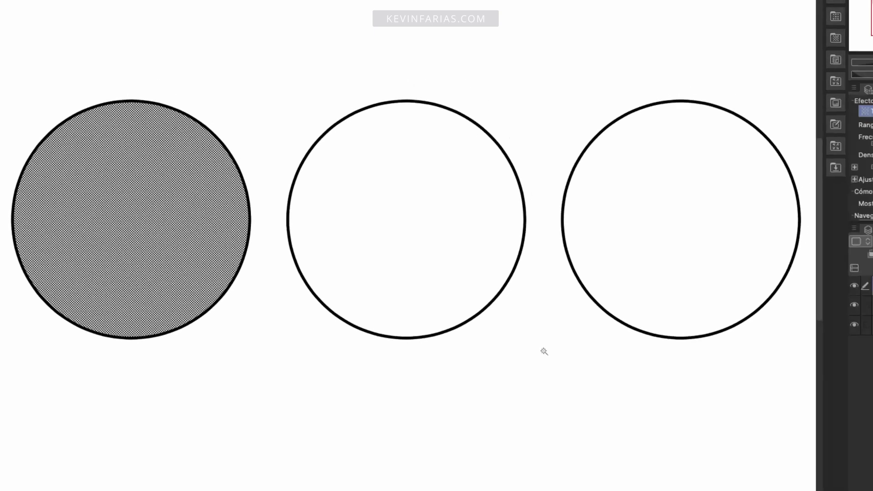
Step: Set the frequency of the first circle's tone layer to 30
left_click(841, 173)
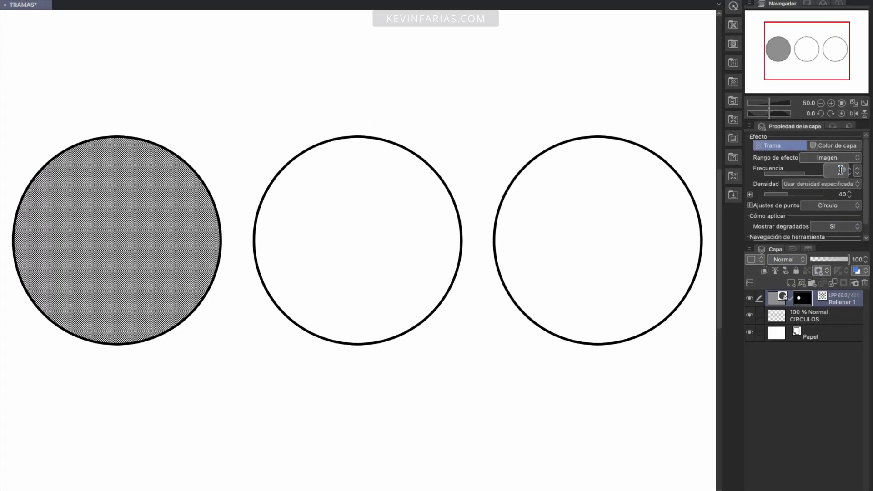
type("30")
key("Return")
Step: Try densities of 20, 10 and 80 on the first circle's tone layer, and set it back to 40
left_click(843, 194)
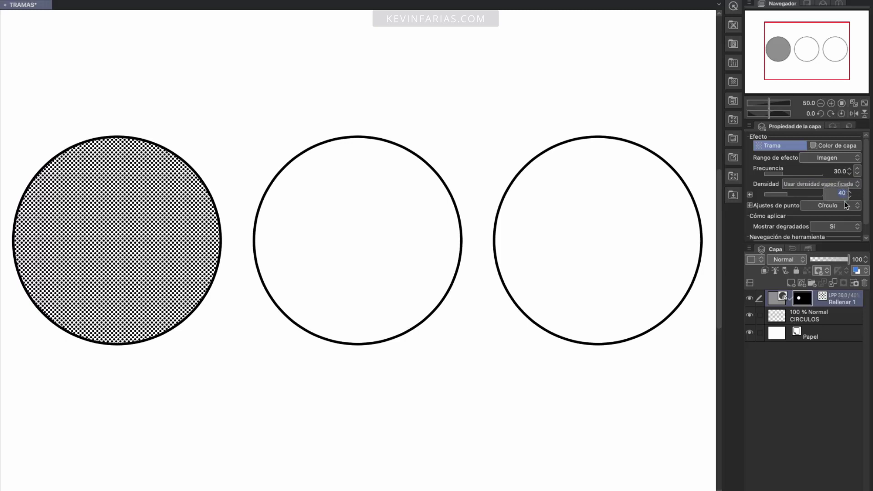
type("20")
key("Return")
left_click(842, 194)
type("10")
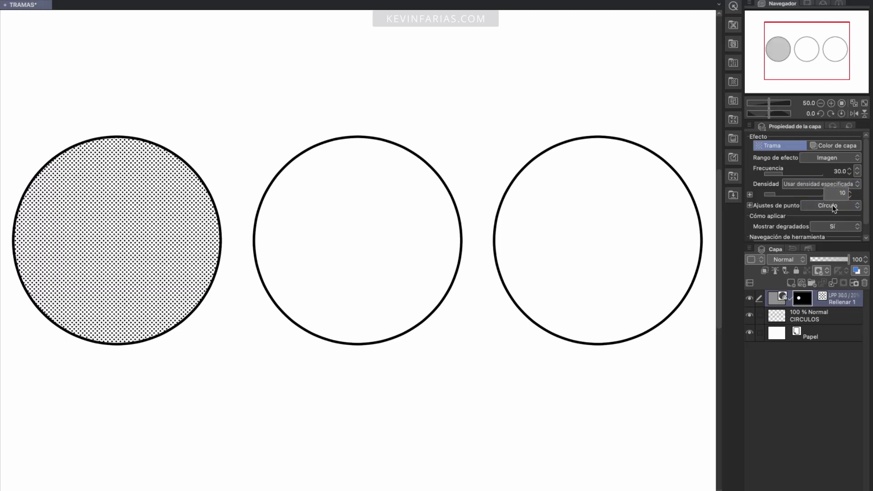
key("Return")
left_click(842, 194)
type("80")
key("Return")
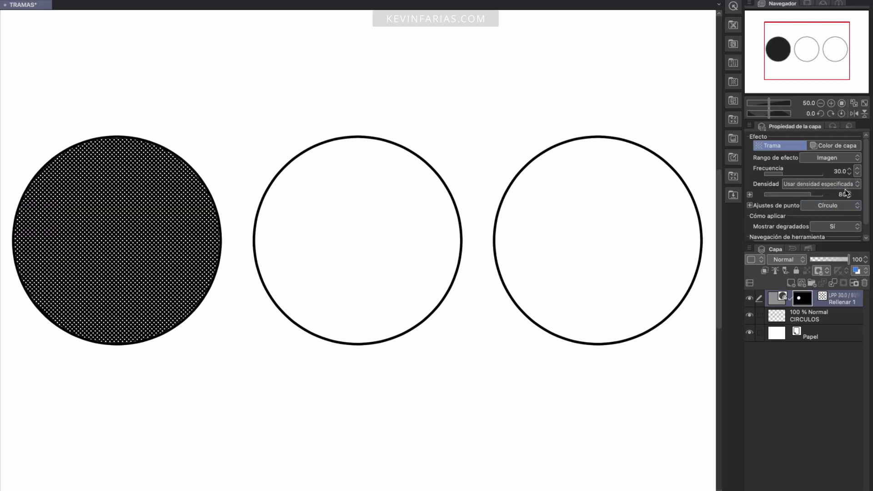
left_click(839, 195)
type("40")
key("Return")
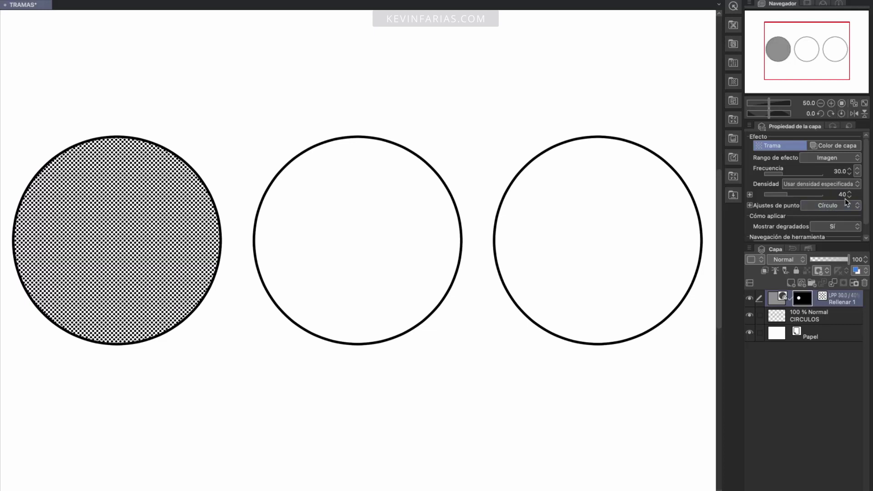
Step: Select the inside of the middle circle using the CIRCULOS layer and fill it with a new tone of type Línea
left_click(818, 319)
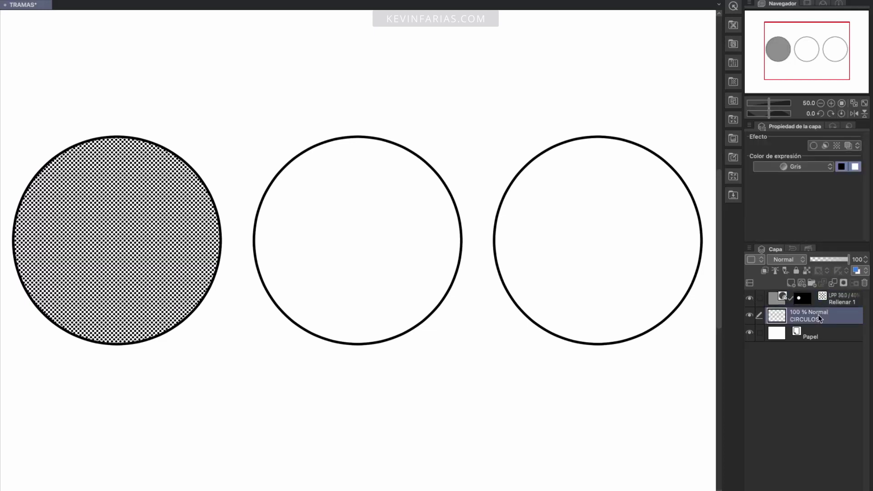
left_click(390, 228)
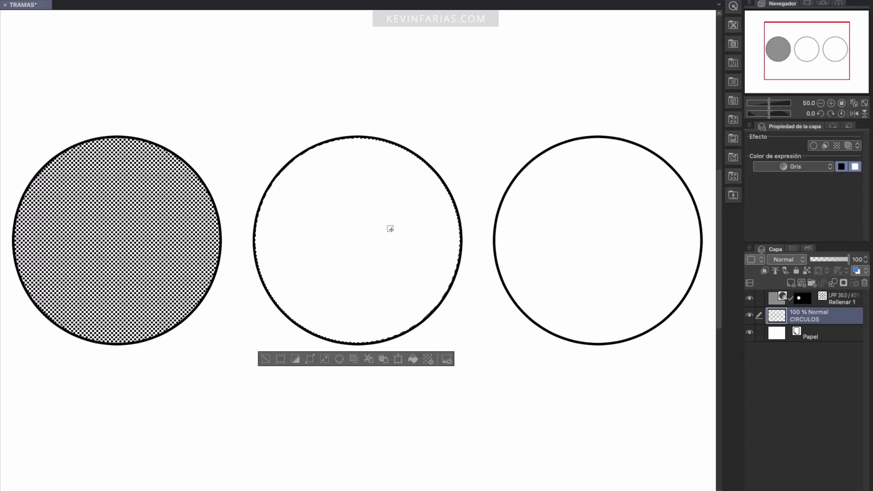
left_click(428, 359)
left_click(322, 364)
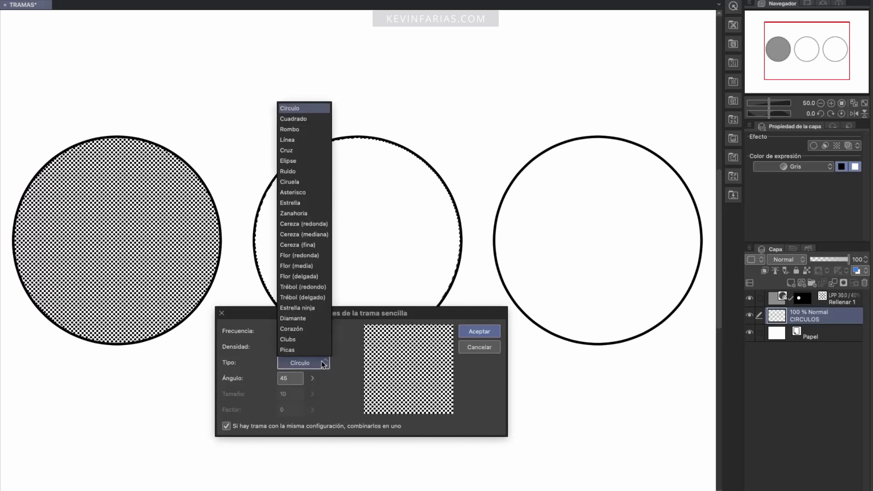
left_click(314, 140)
left_click(484, 331)
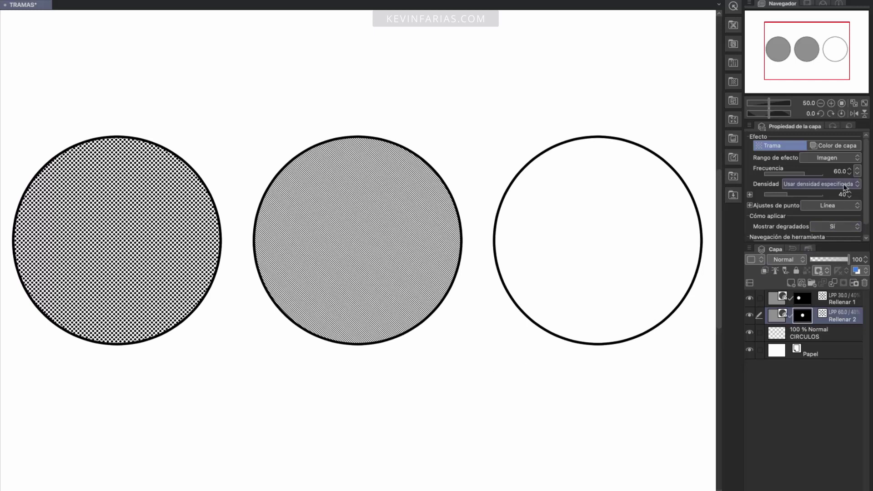
Step: Set the frequency of the middle circle's line tone to 30
left_click(835, 170)
type("30")
key("Return")
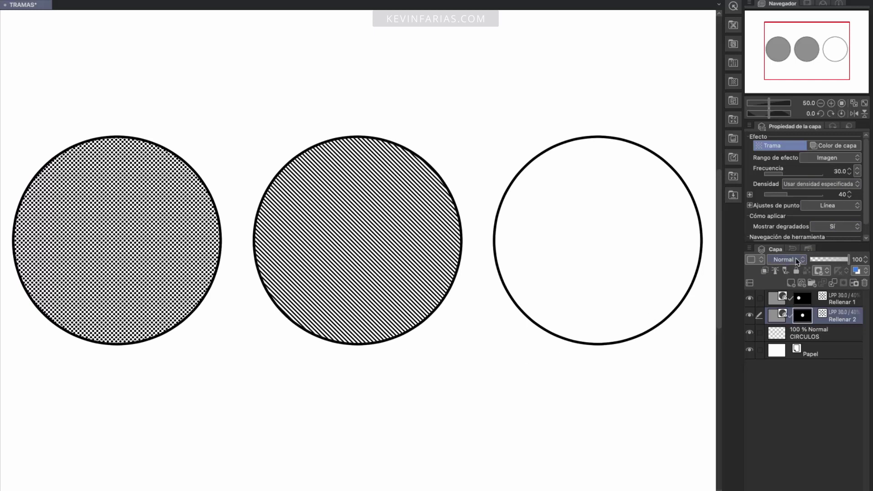
Step: Try densities of 60 and 10 on the middle circle's line tone, and set it back to 40
left_click(841, 194)
type("60")
key("Return")
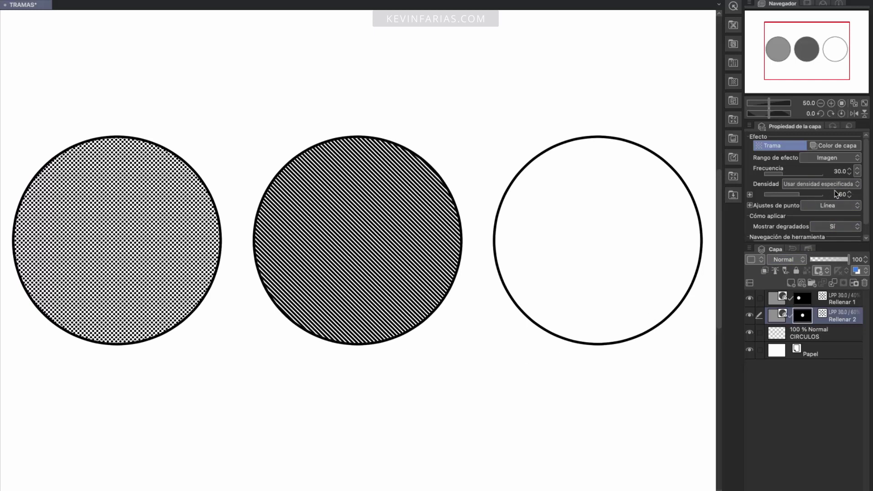
left_click(843, 195)
type("10")
key("Return")
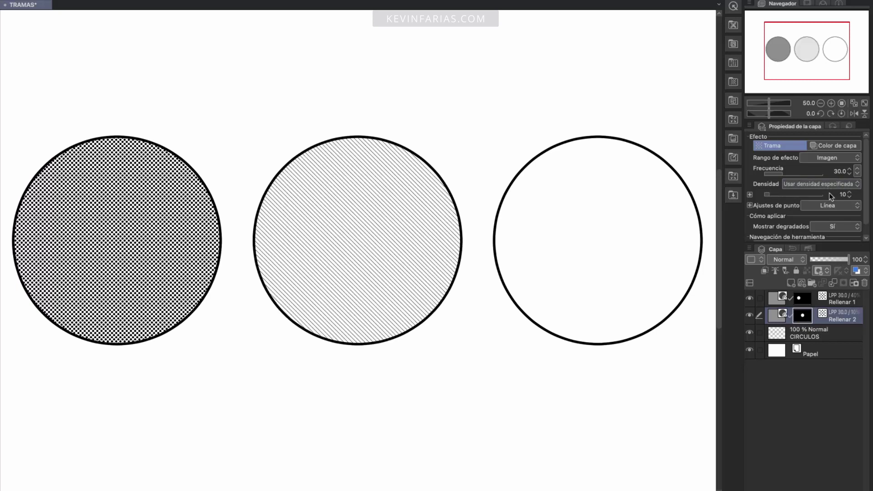
left_click(843, 196)
key("Return")
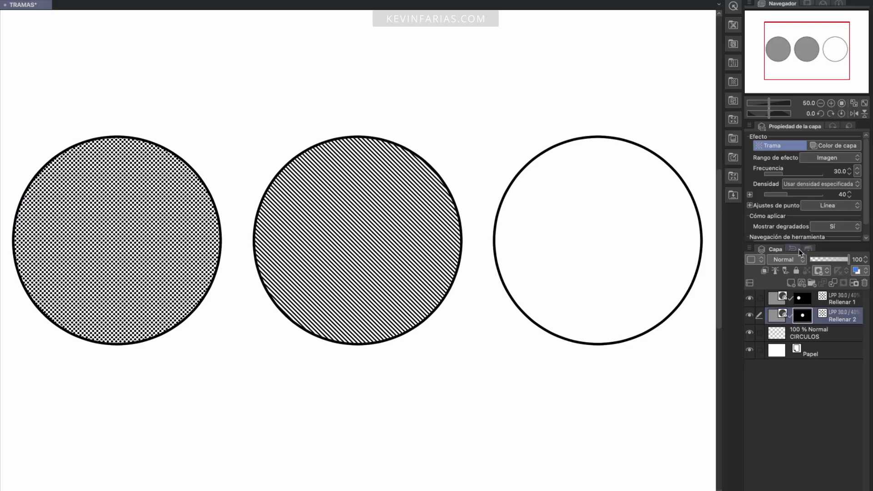
Step: Select the inside of the third circle, fill it with a vertical Degradado de manga gradient, black at its base, and deselect
left_click(810, 337)
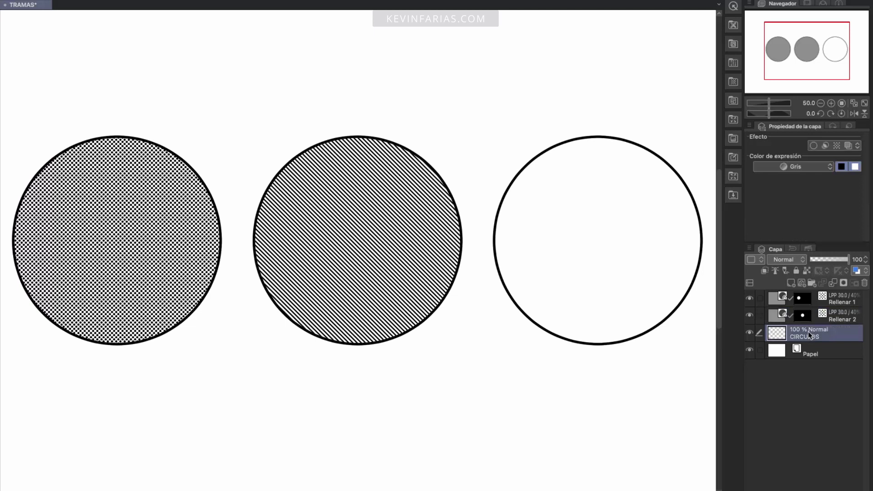
left_click(650, 252)
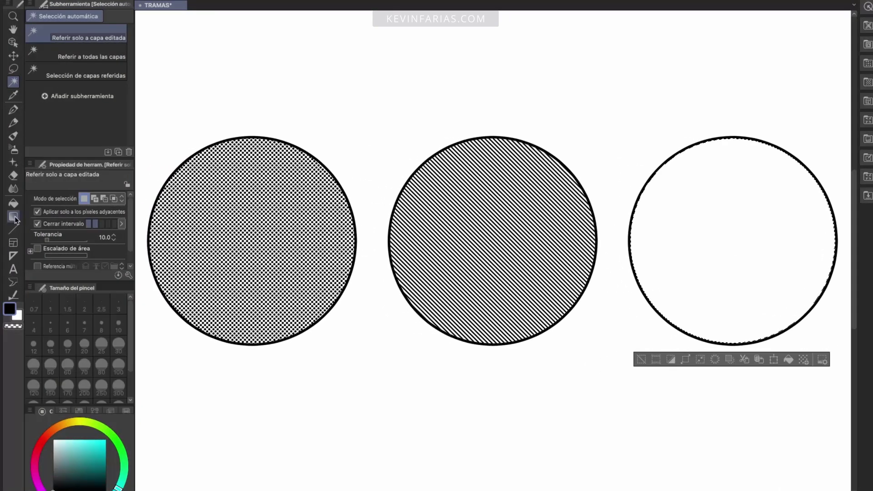
left_click(13, 217)
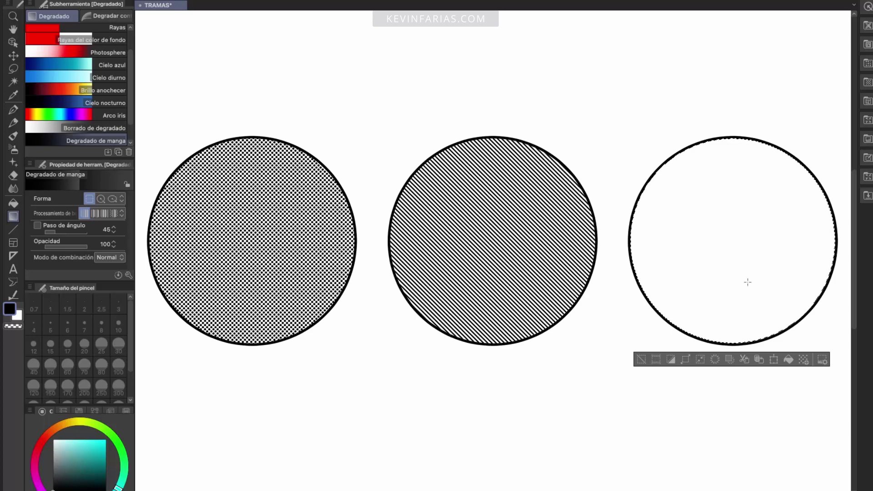
left_click_drag(735, 339, 734, 140)
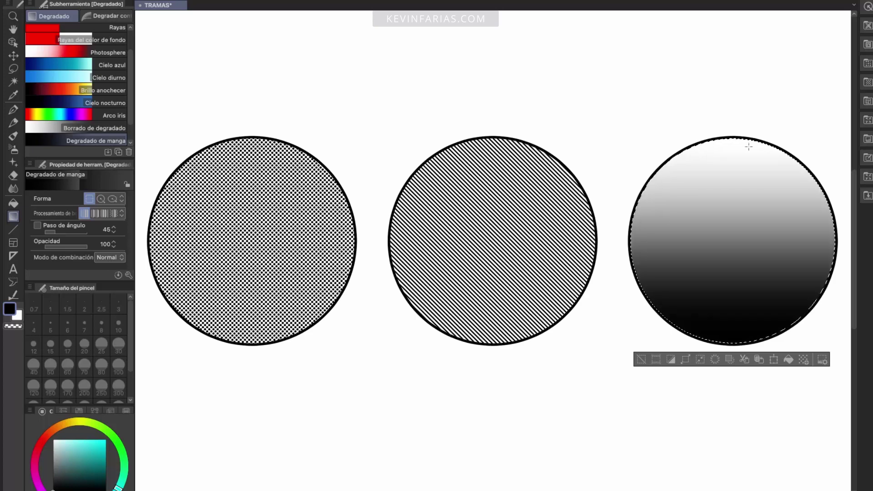
key("super+d")
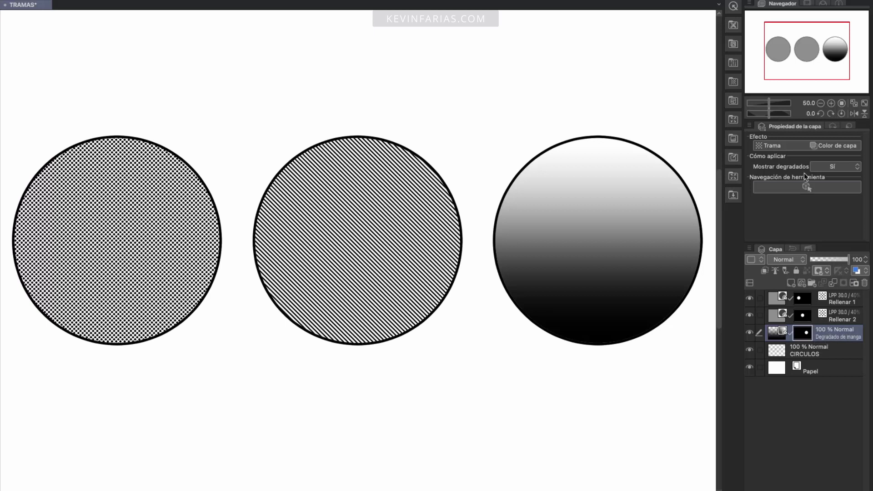
Step: Turn on the tone effect (Trama) for the Degradado de manga gradient layer
left_click(839, 317)
left_click(840, 333)
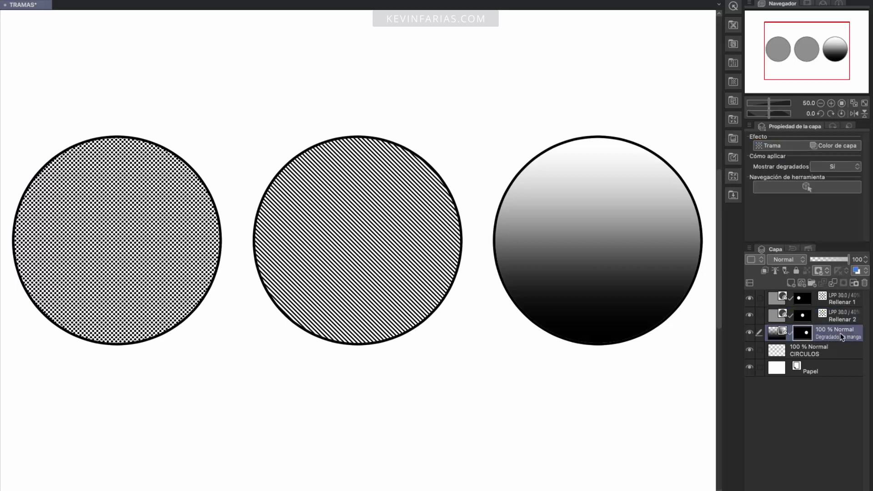
left_click(783, 146)
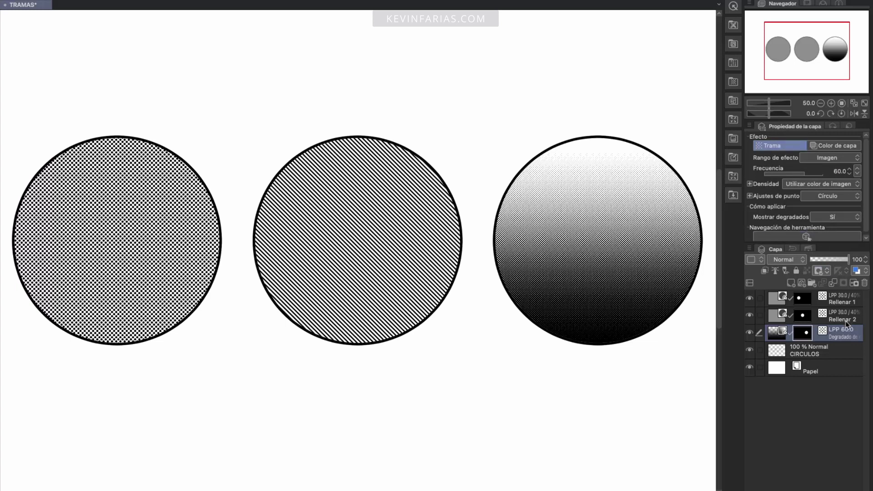
Step: Set the dot shape of the third circle's gradient tone to Ruido
left_click(833, 200)
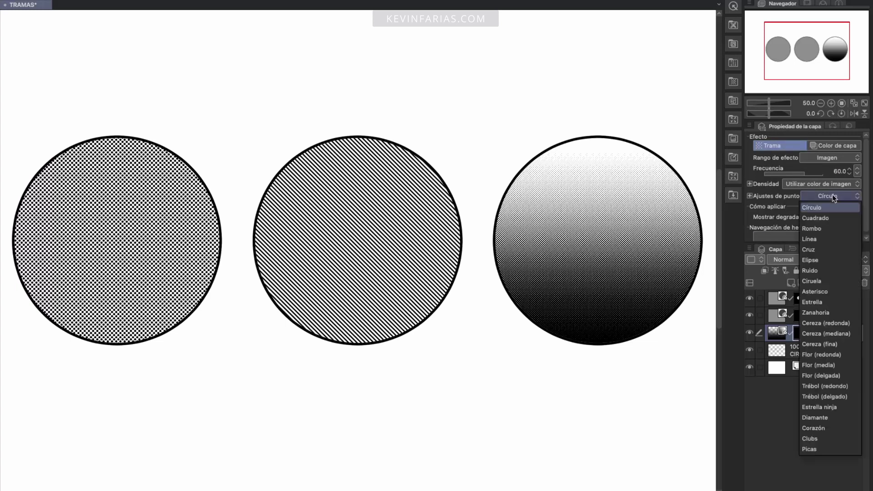
left_click(827, 274)
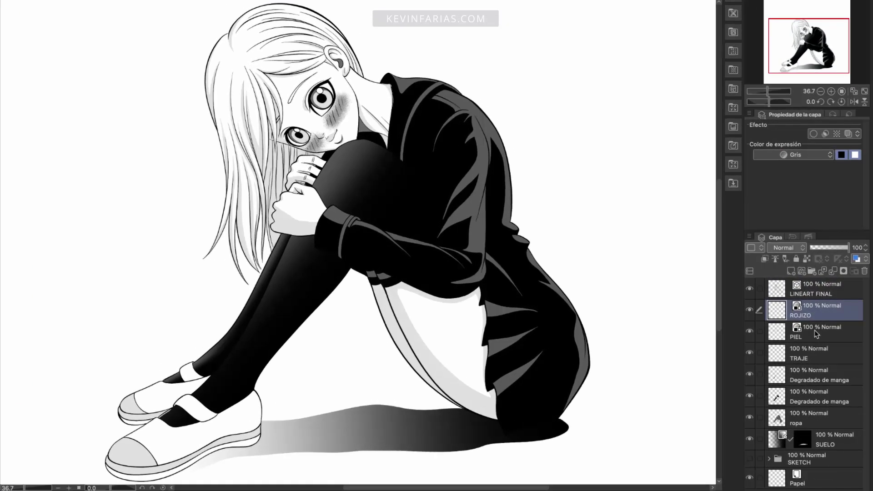
Step: Hide and show the TRAJE layer and both Degradado de manga layers to examine how the clothing is shaded
left_click(818, 334)
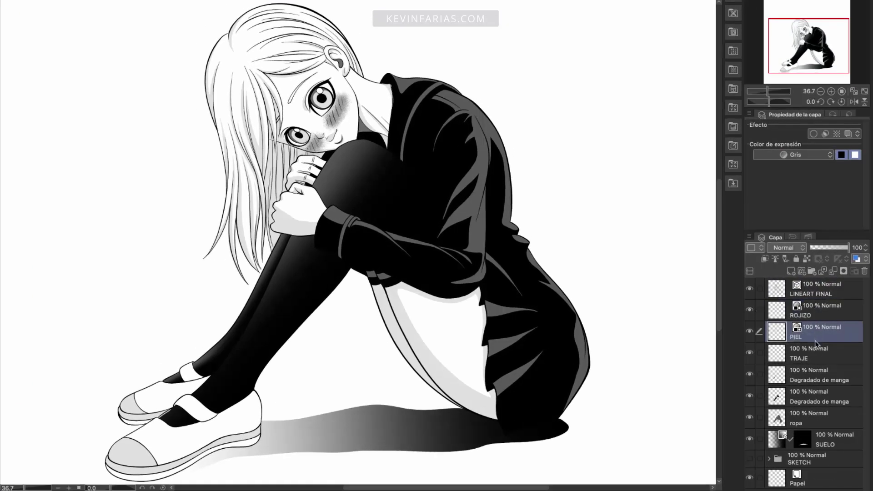
left_click(810, 360)
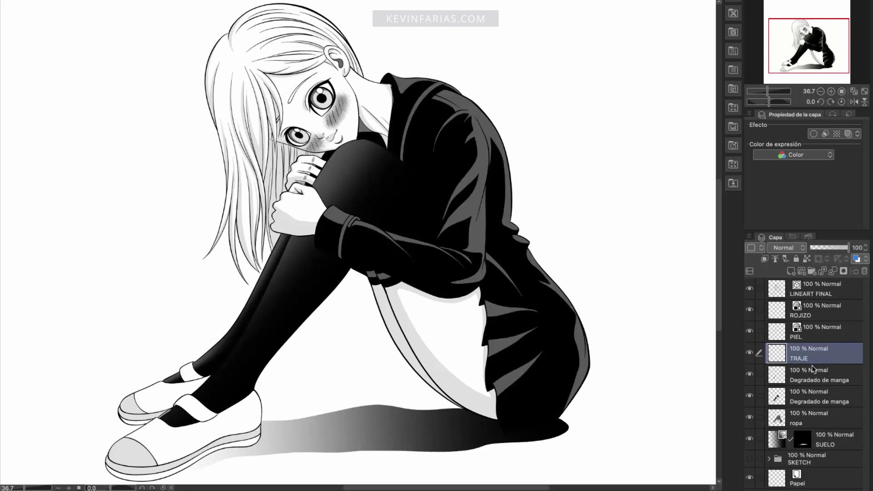
left_click(750, 353)
left_click(750, 353)
left_click(750, 354)
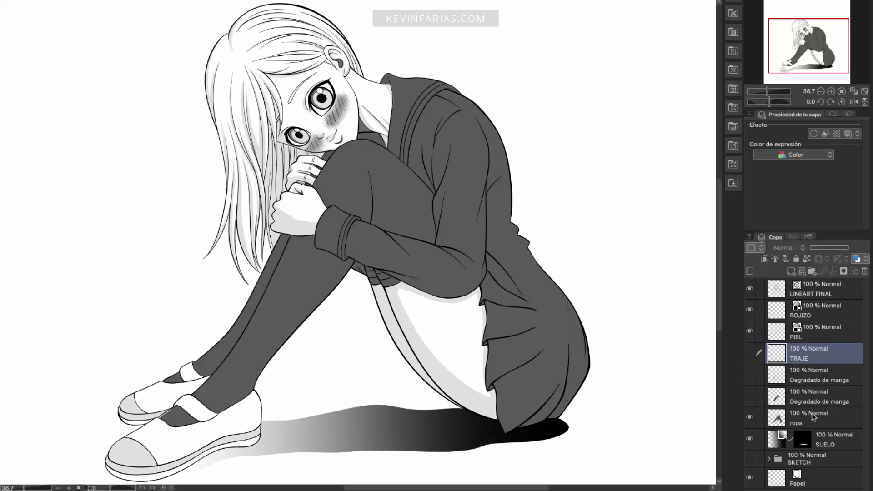
left_click(750, 354)
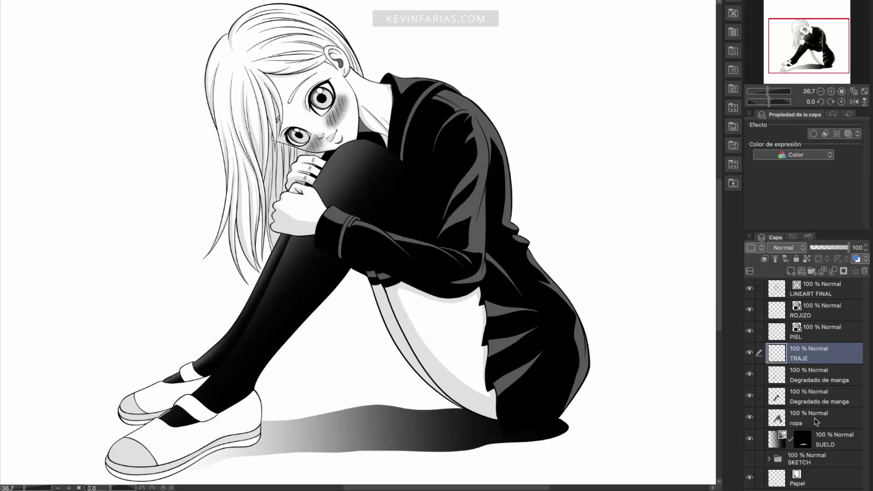
Step: Turn on the tone effect for the ropa layer and raise its frequency to 70 and on to 85
left_click(814, 419)
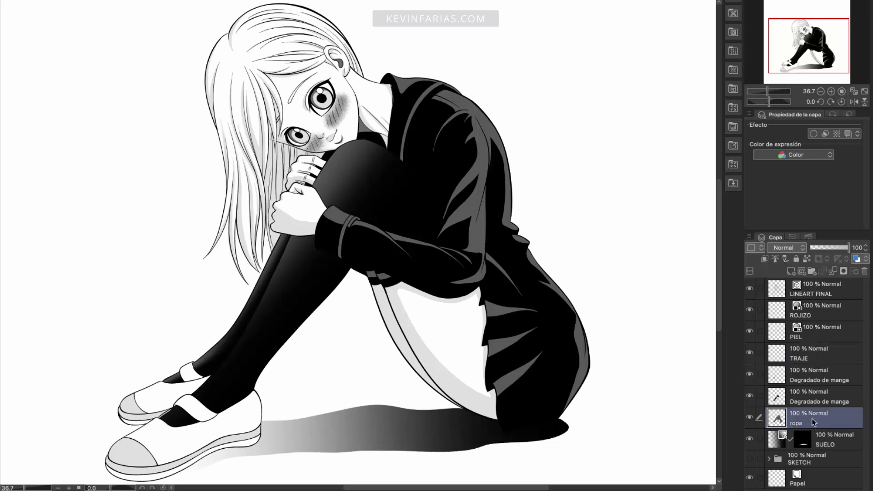
left_click(837, 134)
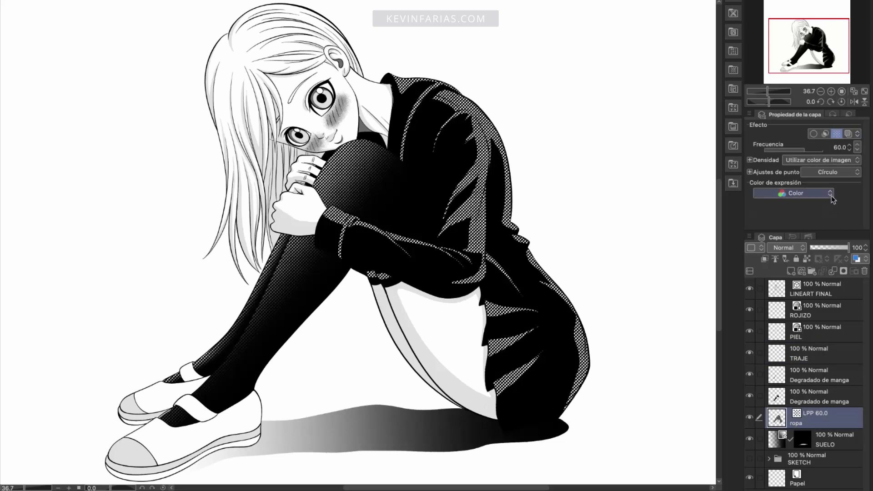
left_click(842, 148)
left_click(852, 244)
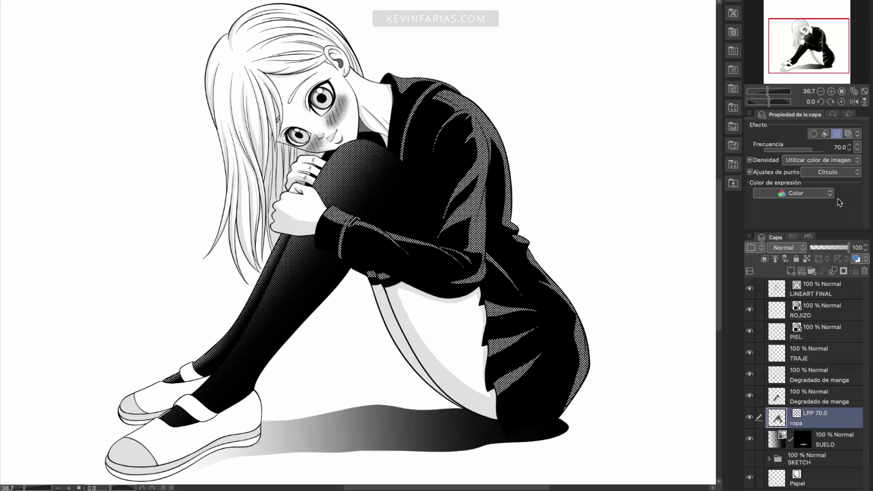
left_click(856, 145)
left_click(856, 148)
left_click(853, 236)
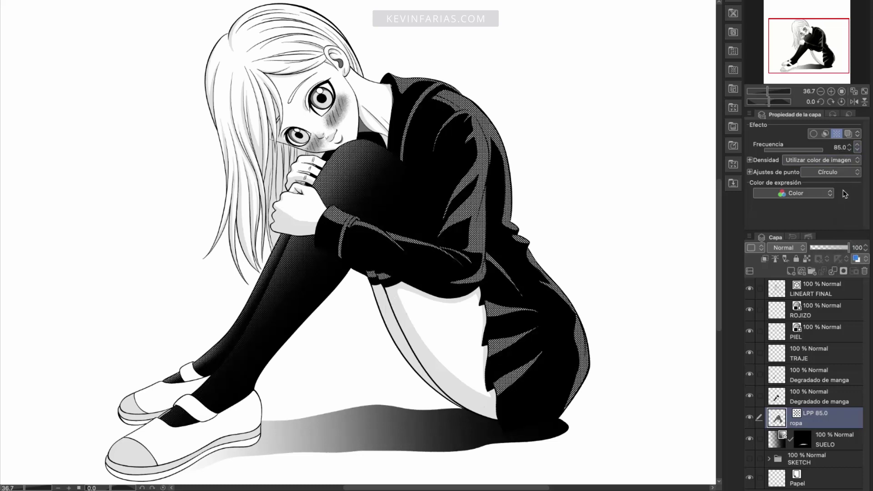
Step: Switch the ropa tone's dot shape to Ruido and apply the same Ruido tone to both Degradado de manga layers
left_click(848, 175)
left_click(824, 247)
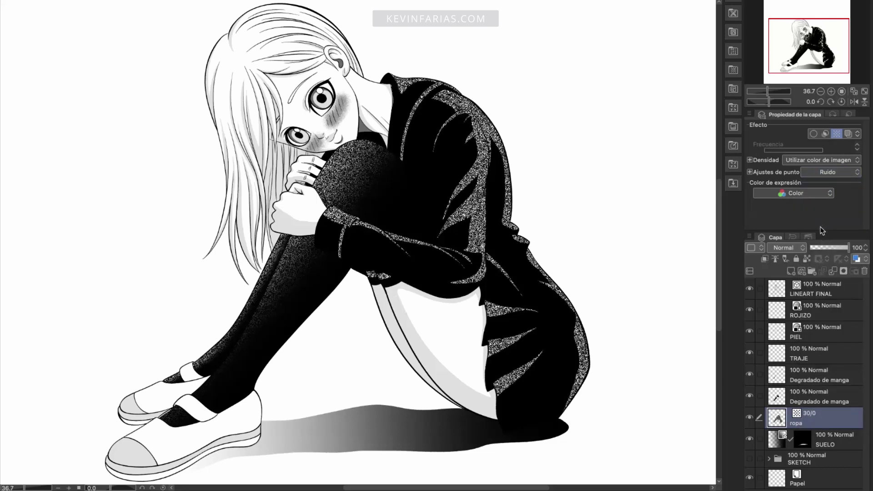
left_click(811, 399)
left_click(749, 396)
left_click(749, 396)
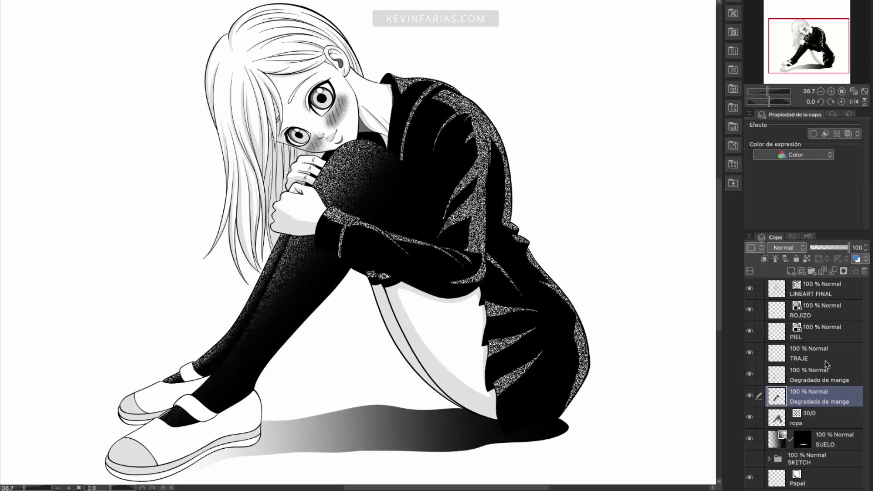
left_click(836, 133)
left_click(835, 174)
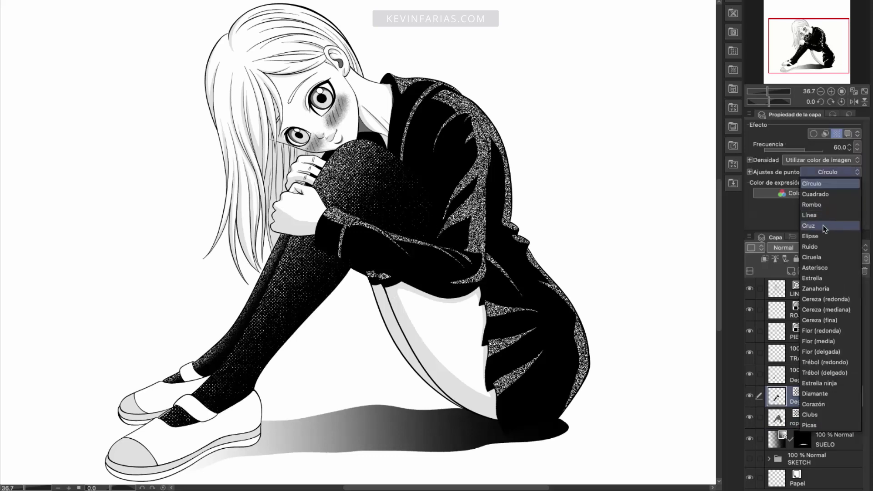
left_click(820, 249)
left_click(813, 376)
left_click(837, 133)
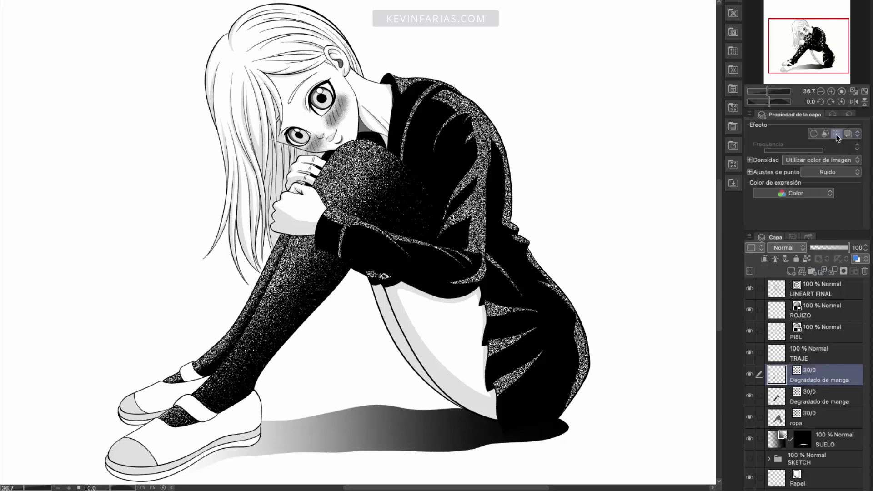
Step: Check the TRAJE layer by toggling its visibility, and turn on the Ruido tone effect for the PIEL layer
left_click(829, 355)
left_click(749, 354)
left_click(750, 353)
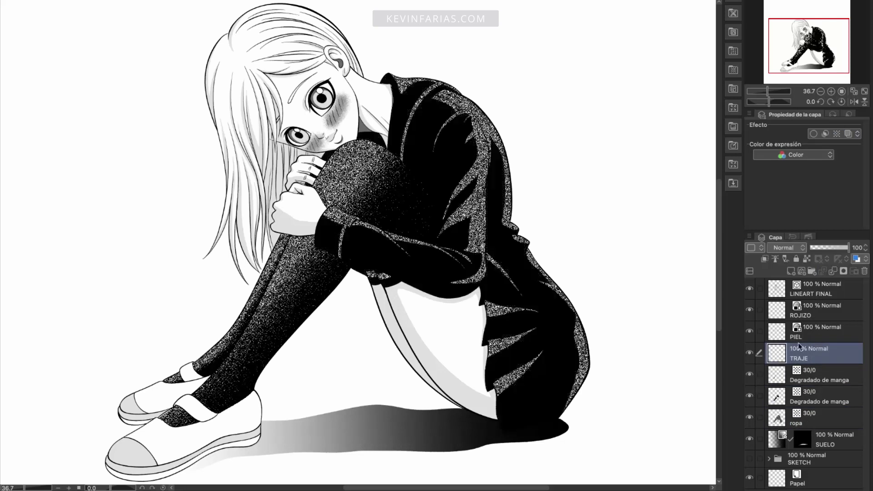
left_click(828, 330)
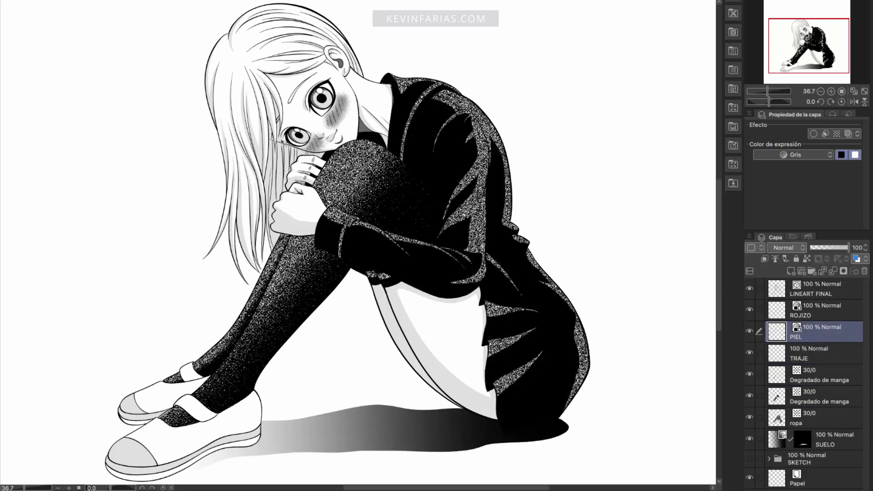
left_click(837, 133)
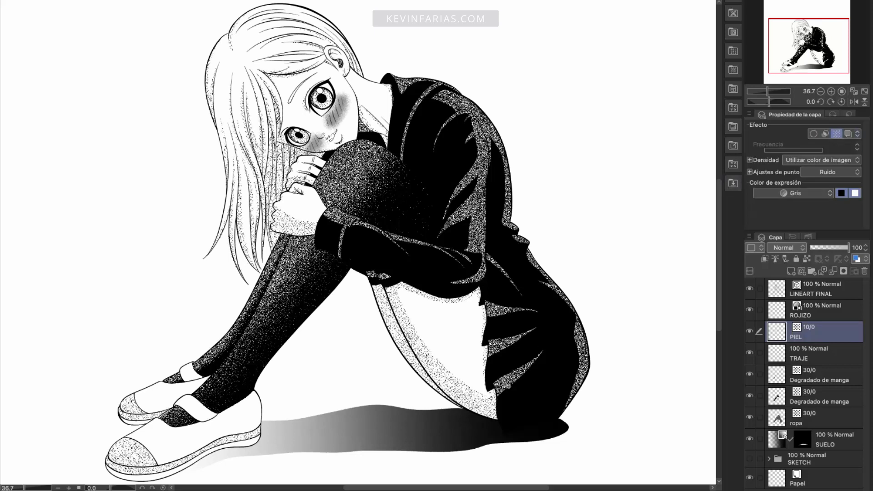
Step: Paint a test stroke beside the hair on the ROJIZO layer, preview it with the Ruido tone, and undo it
left_click(818, 312)
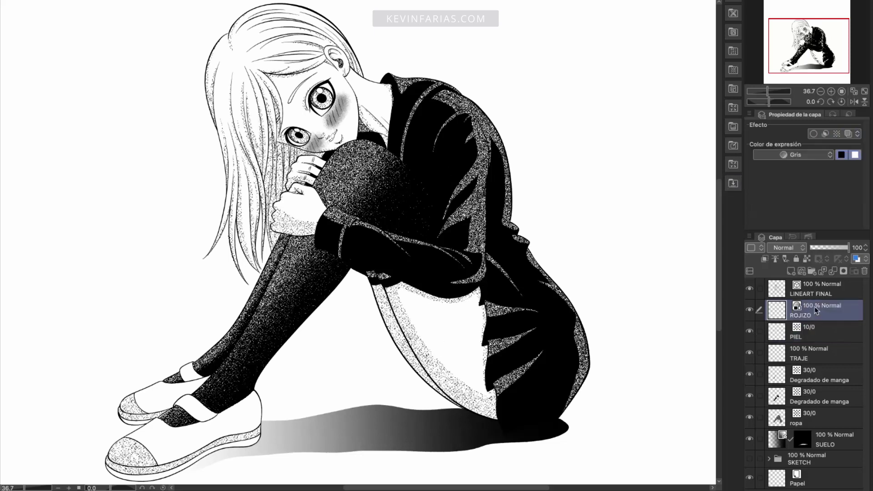
left_click(837, 134)
left_click(837, 134)
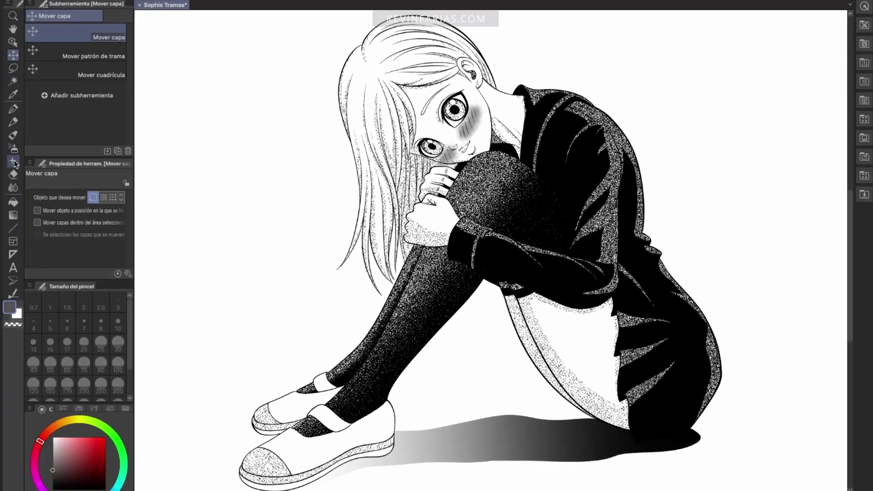
left_click(13, 161)
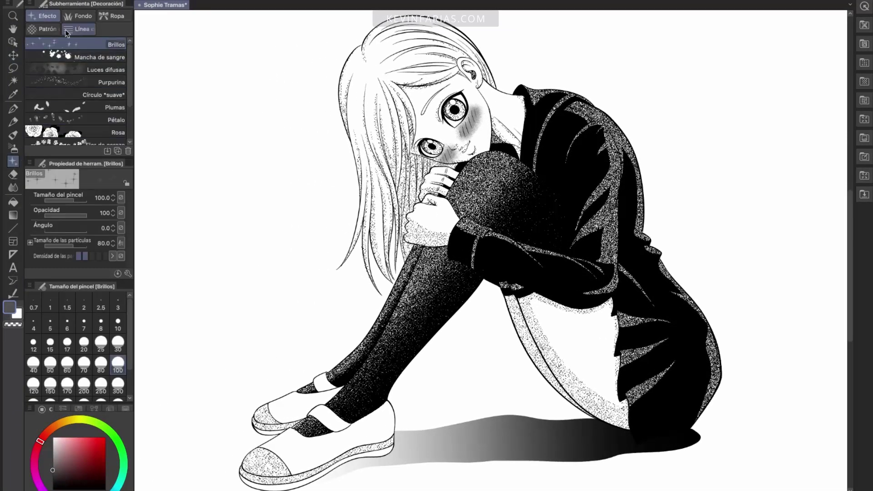
left_click(43, 29)
mouse_move(266, 157)
left_mouse_down()
mouse_move(273, 169)
mouse_move(257, 195)
mouse_move(291, 150)
mouse_move(251, 216)
left_mouse_up()
left_click(836, 134)
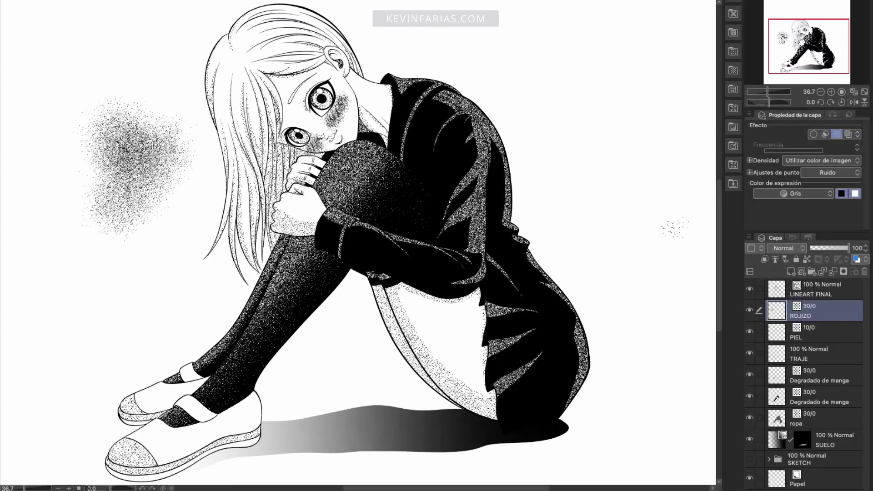
key("ctrl+z")
key("ctrl+z")
Step: Convert the ROJIZO blush layer and the SUELO shadow layer to Ruido tones, and select the LINEART FINAL layer
left_click(836, 134)
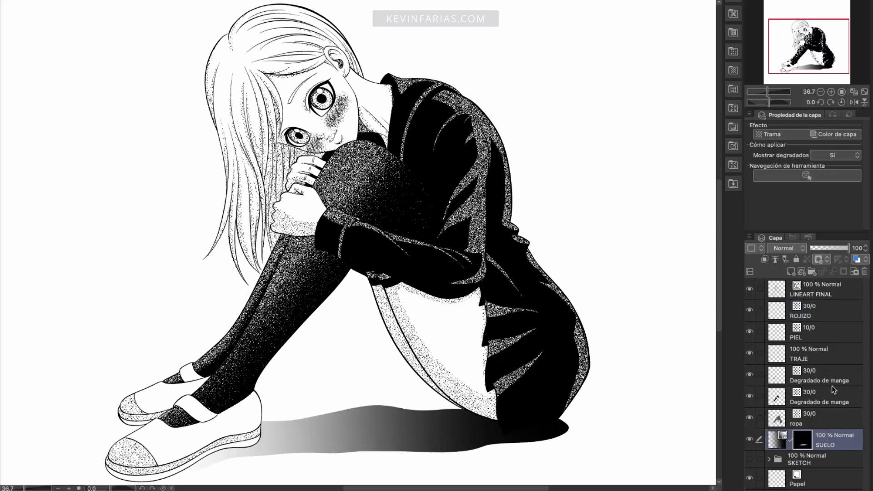
left_click(778, 139)
left_click(834, 187)
left_click(829, 262)
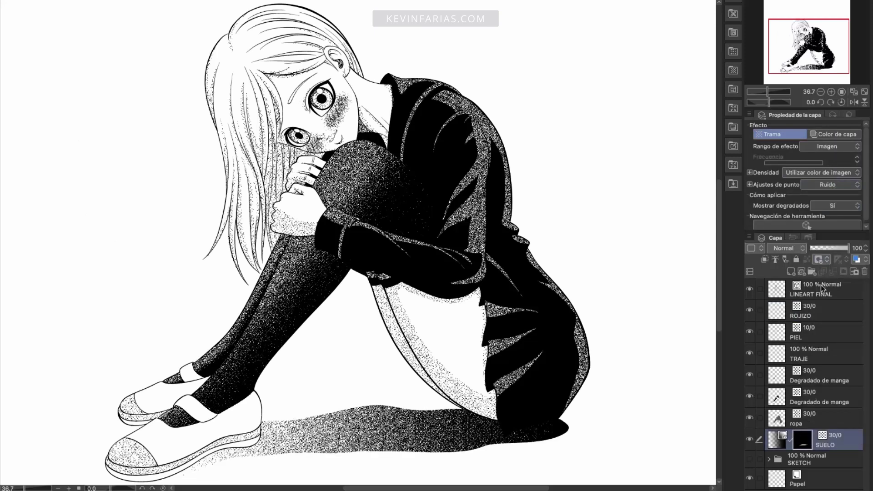
left_click(824, 291)
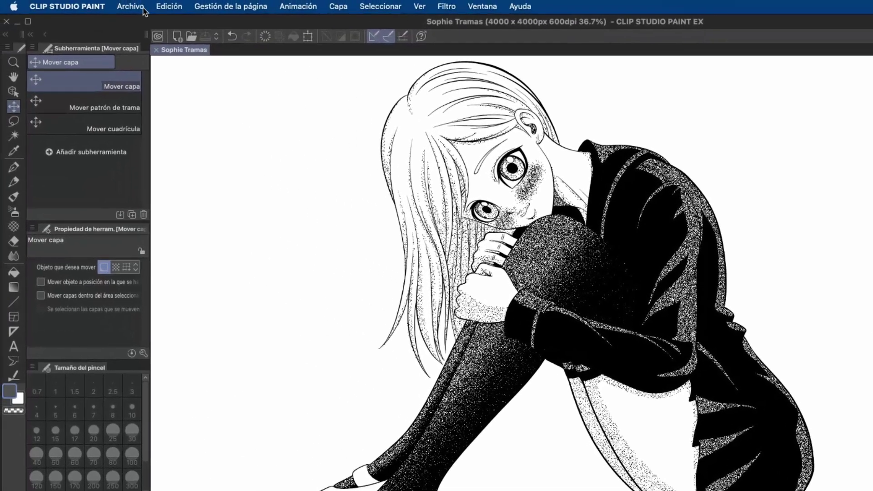
left_click(142, 11)
mouse_move(195, 151)
left_click(340, 182)
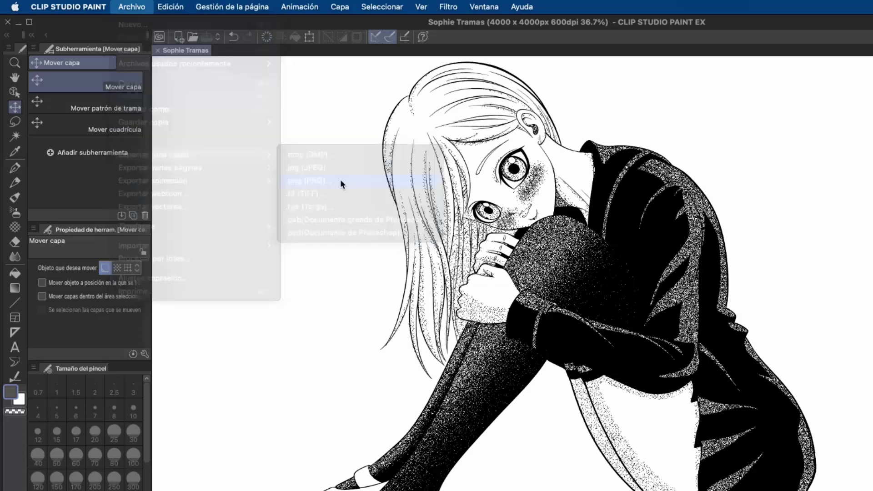
left_click(770, 408)
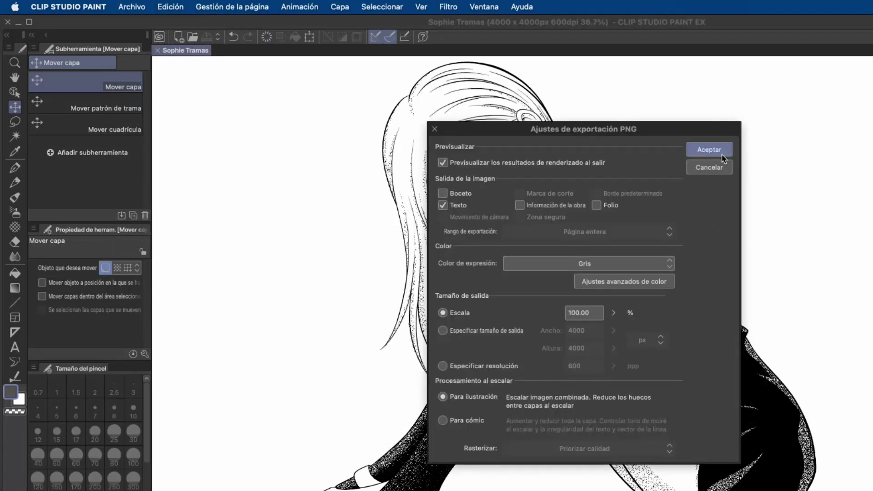
left_click(726, 152)
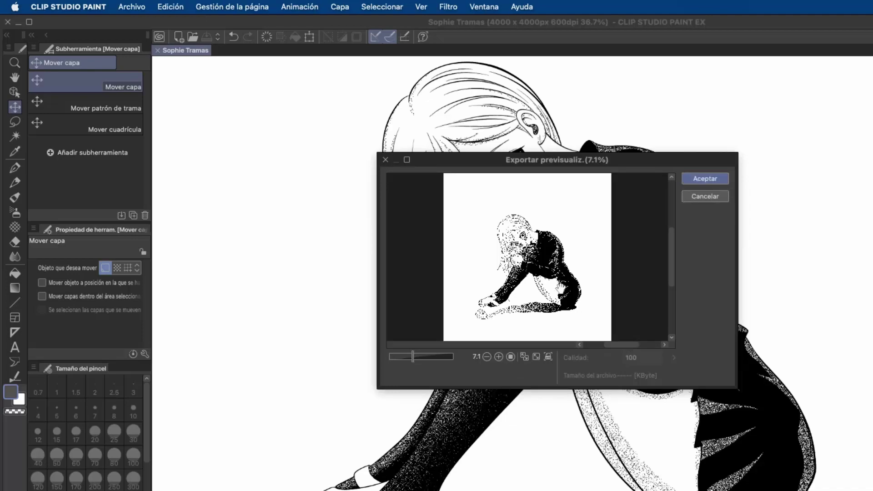
mouse_move(413, 357)
left_mouse_down()
mouse_move(440, 360)
mouse_move(415, 359)
left_mouse_up()
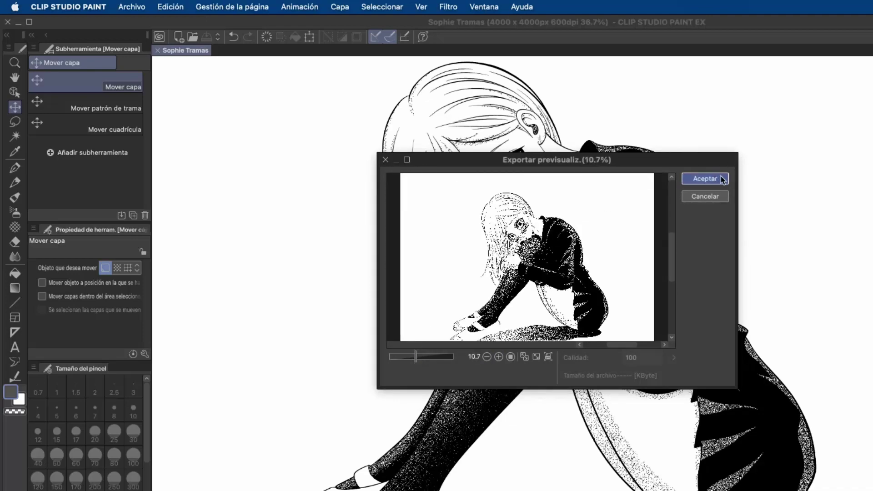
left_click(704, 178)
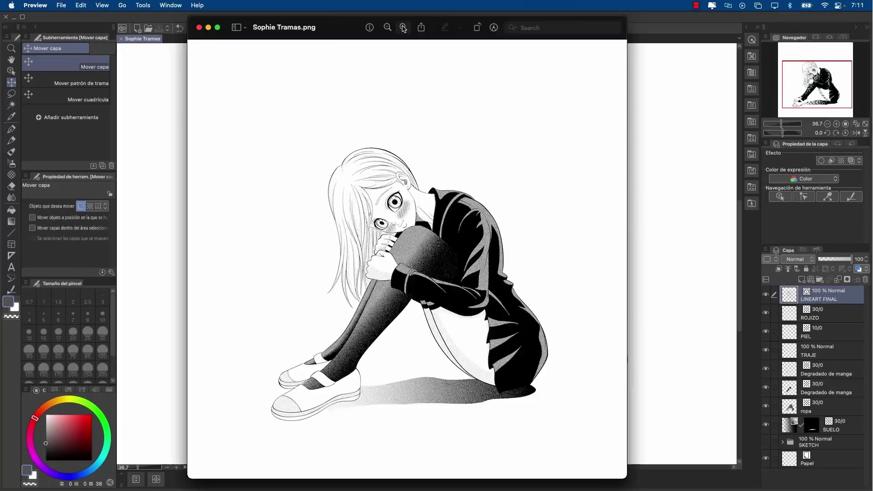
left_click(403, 28)
left_click(403, 27)
left_click_drag(626, 214, 683, 216)
scroll(586, 229, "down", 5)
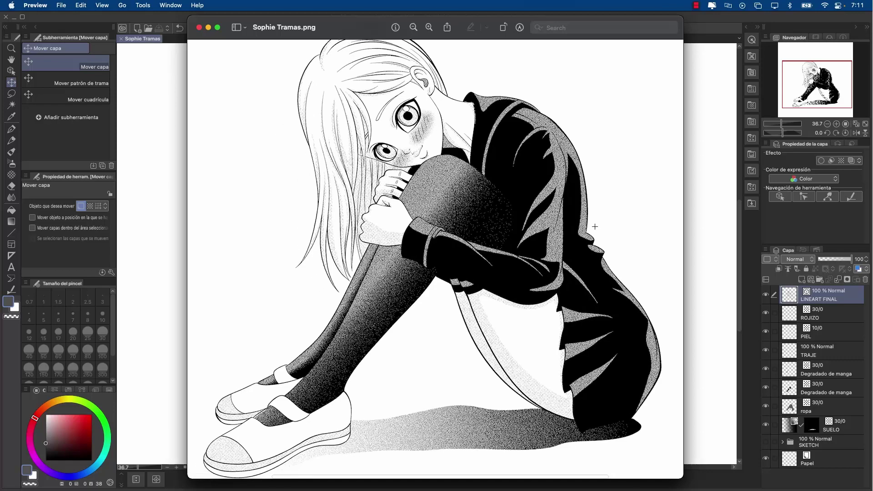
scroll(601, 233, "down", 3)
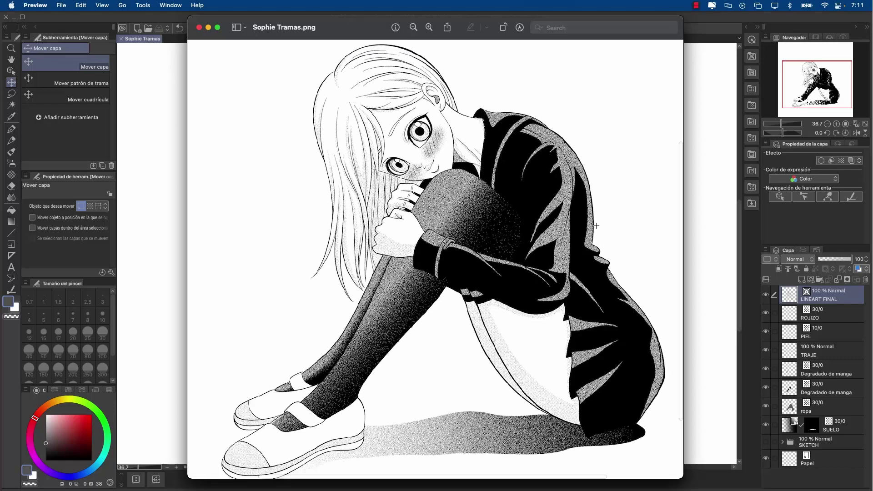
scroll(596, 224, "right", 1)
scroll(630, 192, "right", 2)
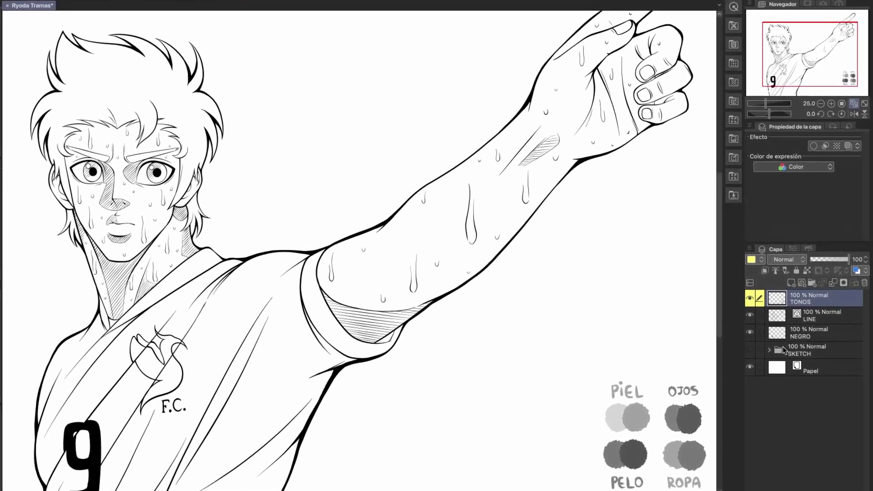
Step: Show and hide the SKETCH folder of the Ryoda Tramas drawing to compare the sketch with the line art
left_click(766, 338)
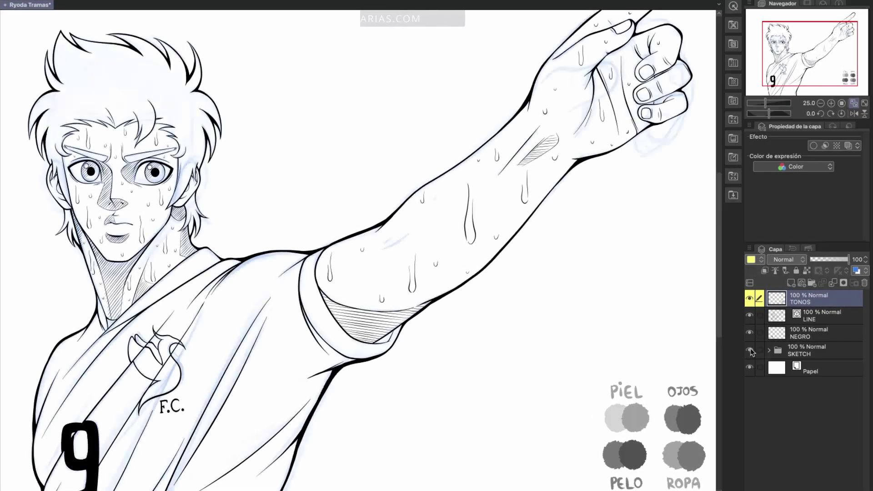
left_click(750, 351)
left_click(751, 350)
left_click(753, 350)
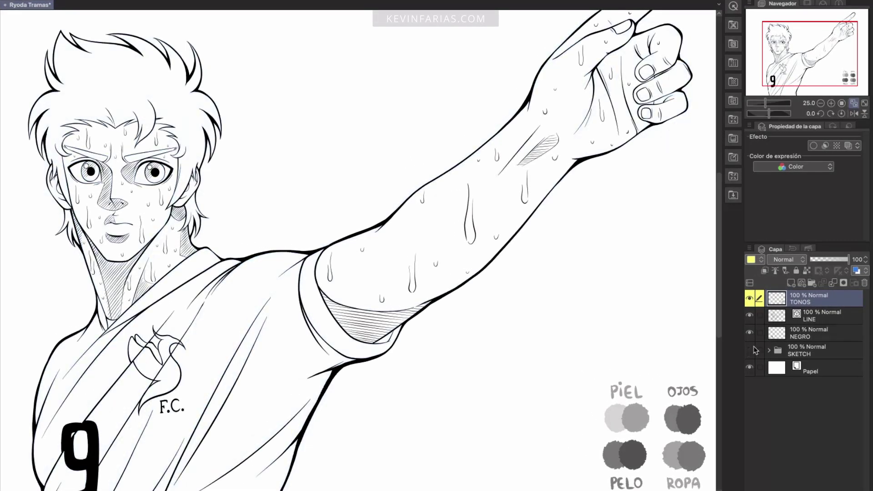
left_click(813, 354)
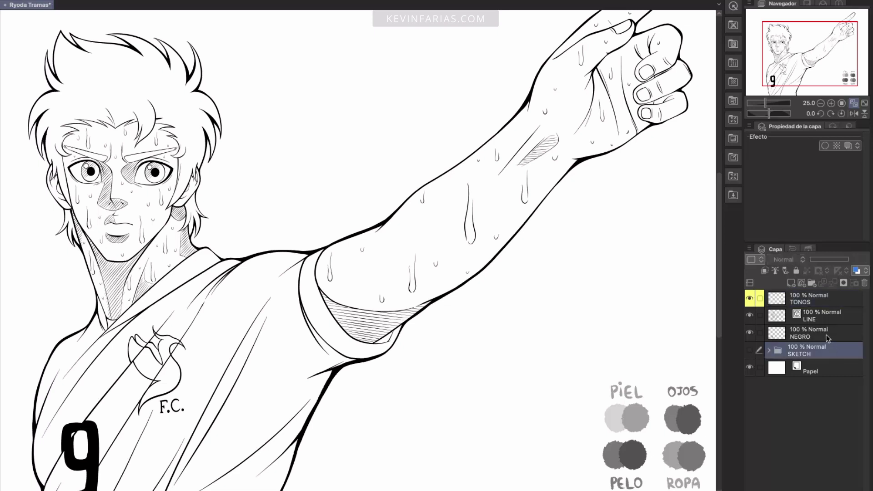
Step: Create a raster layer named TRAMAS above the SKETCH folder and set its expression colour to Gris
left_click(792, 285)
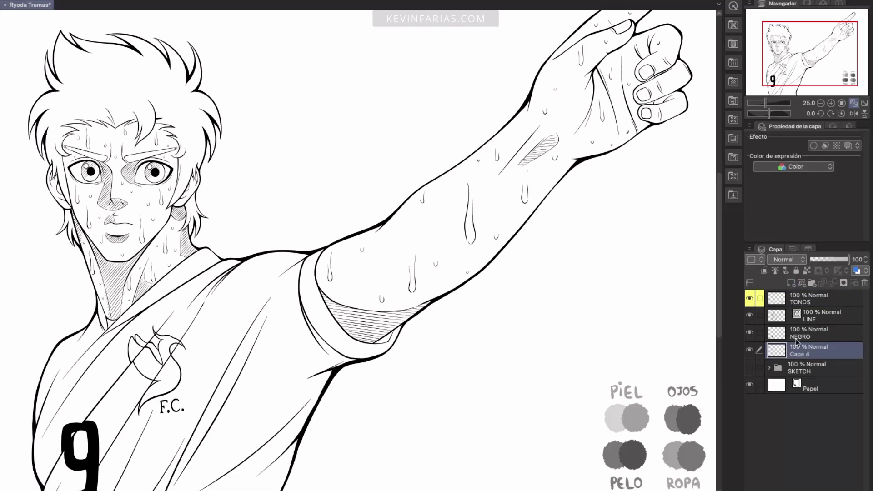
double_click(801, 351)
type("TRAMAS")
key("Return")
left_click(807, 168)
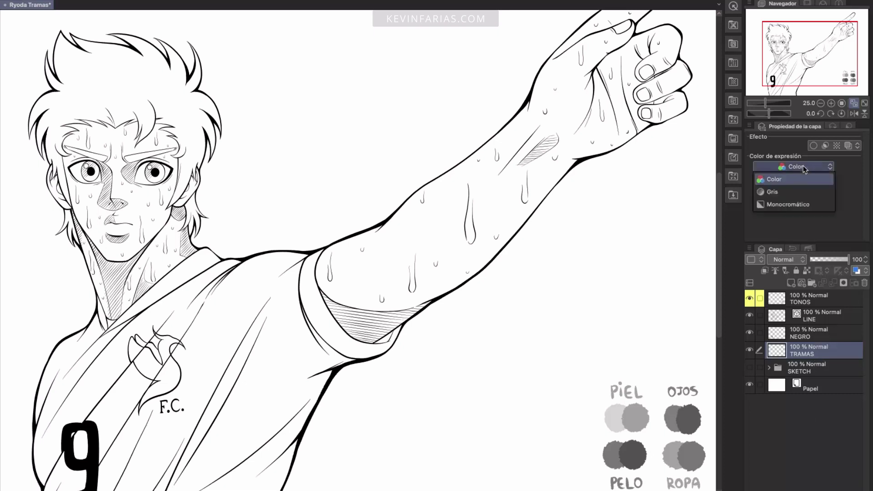
left_click(798, 192)
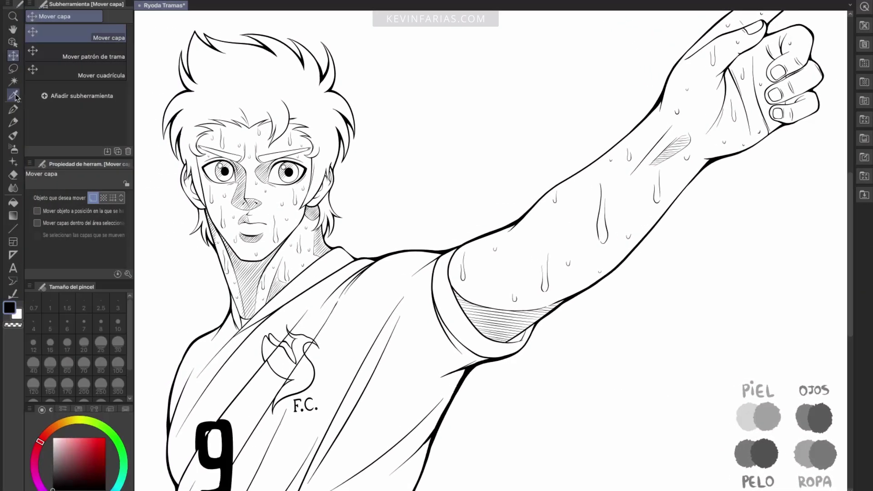
Step: Sample the lighter PELO swatch and fill the hair, the side locks and both eyebrows with it, referring to other layers
left_click(14, 95)
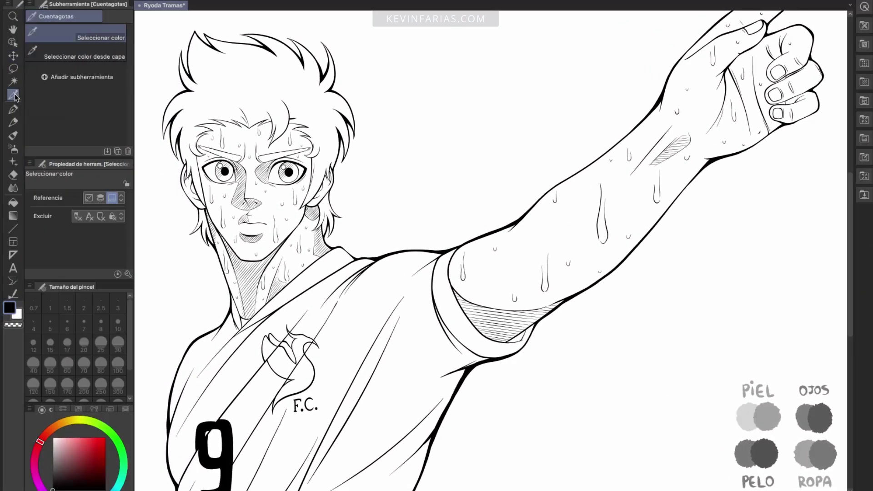
left_click(746, 451)
left_click(13, 203)
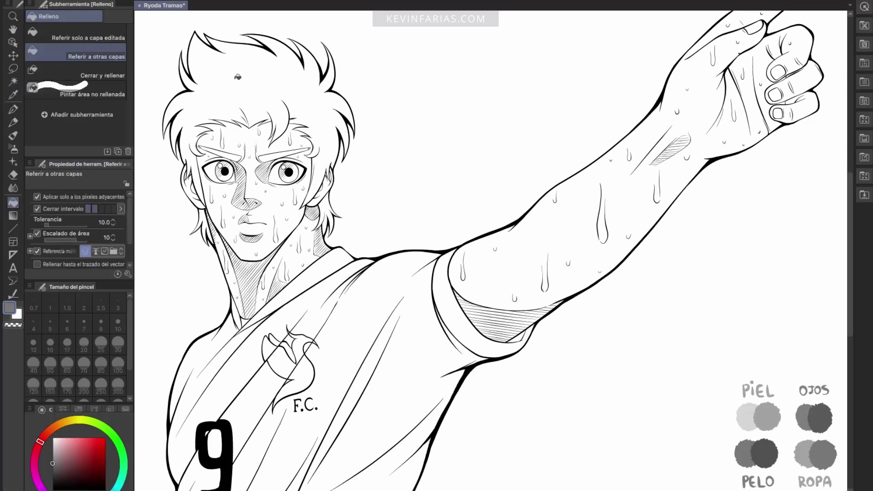
left_click(245, 69)
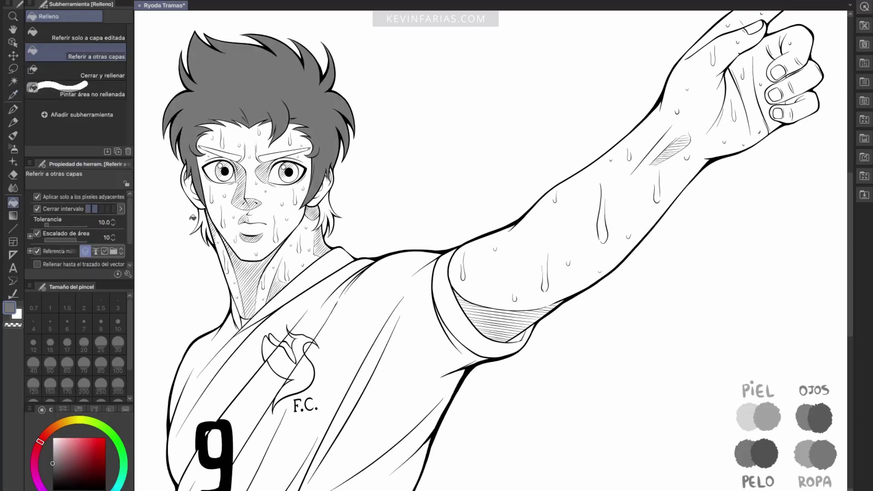
left_click(193, 217)
left_click(231, 154)
left_click(292, 160)
left_click(323, 197)
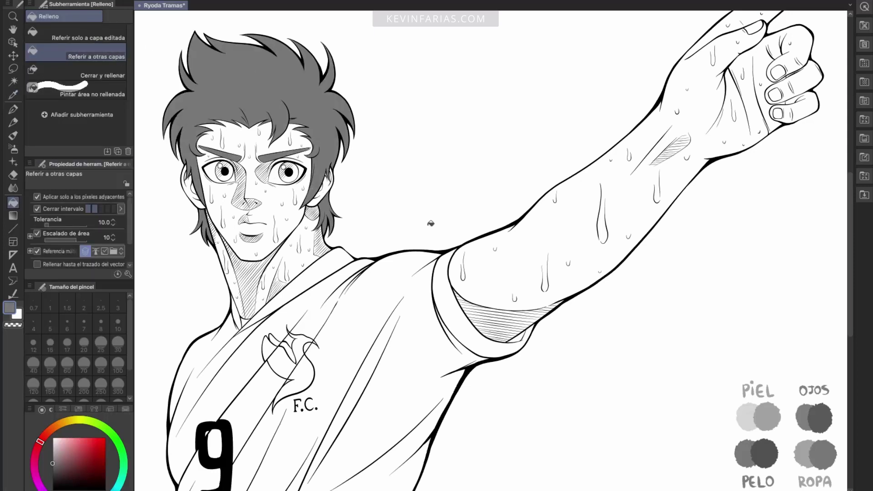
Step: Sample an OJOS swatch grey and fill the irises of both eyes
key("i")
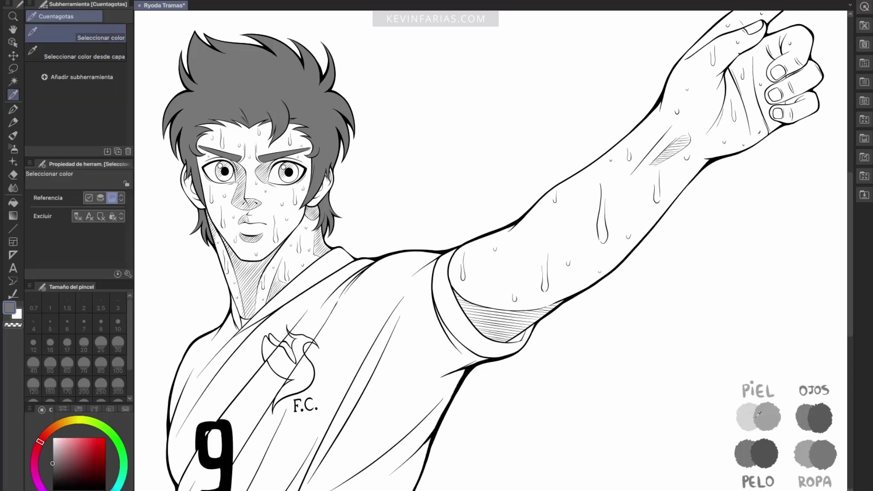
left_click(14, 202)
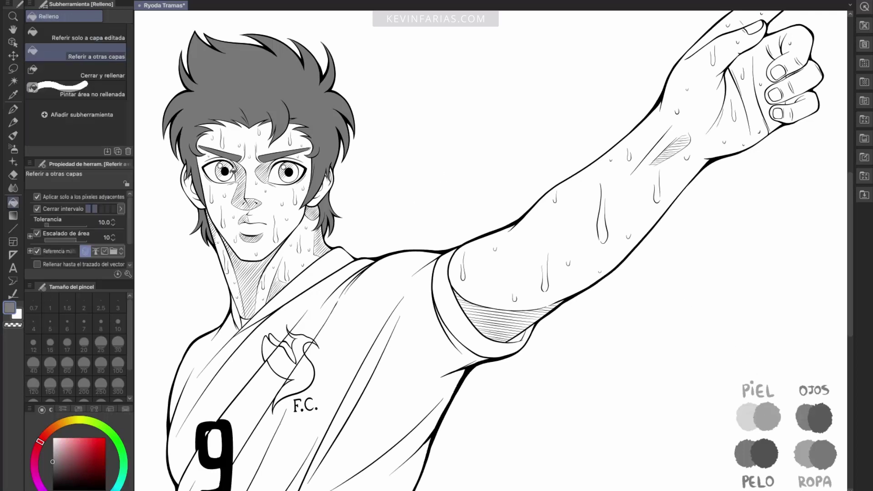
left_click(225, 172)
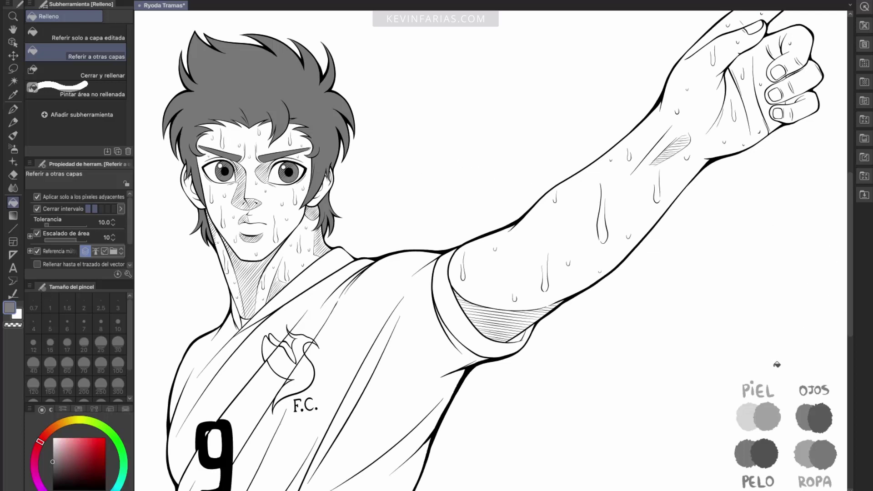
Step: Sample the lighter ROPA swatch and fill the jersey's panels and the stripe below the crest
key("i")
left_click(806, 451)
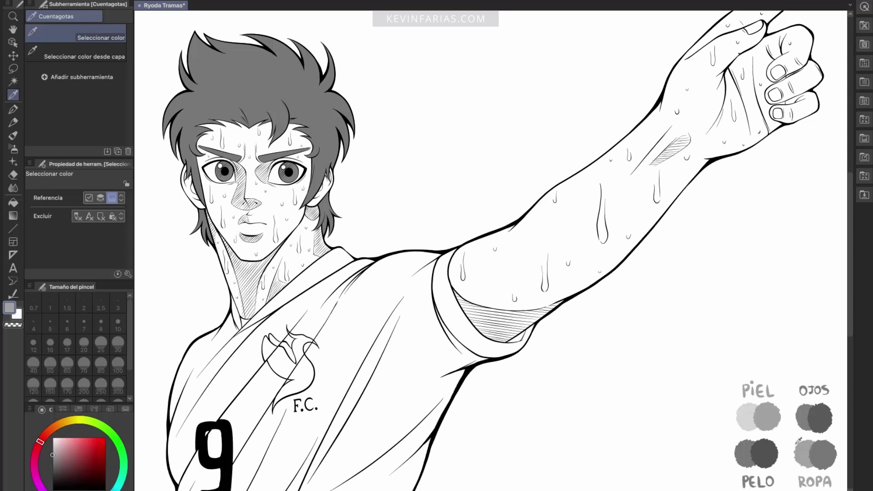
key("g")
left_click(237, 333)
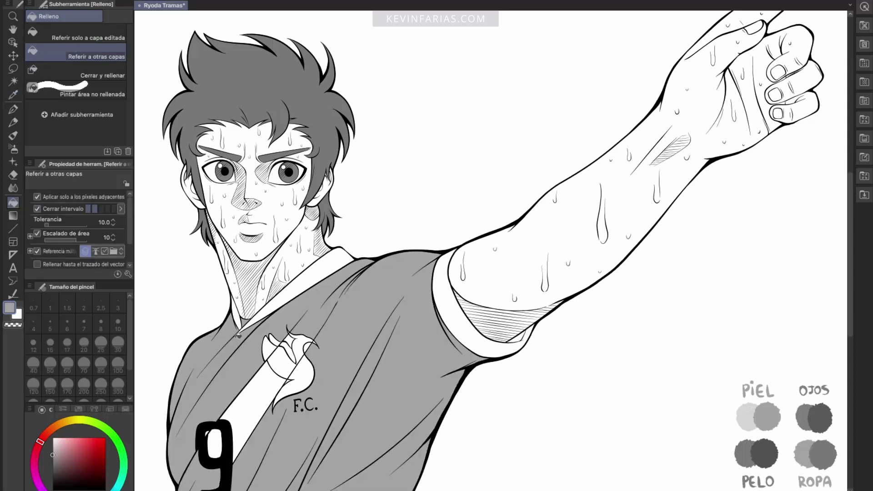
left_click(281, 398)
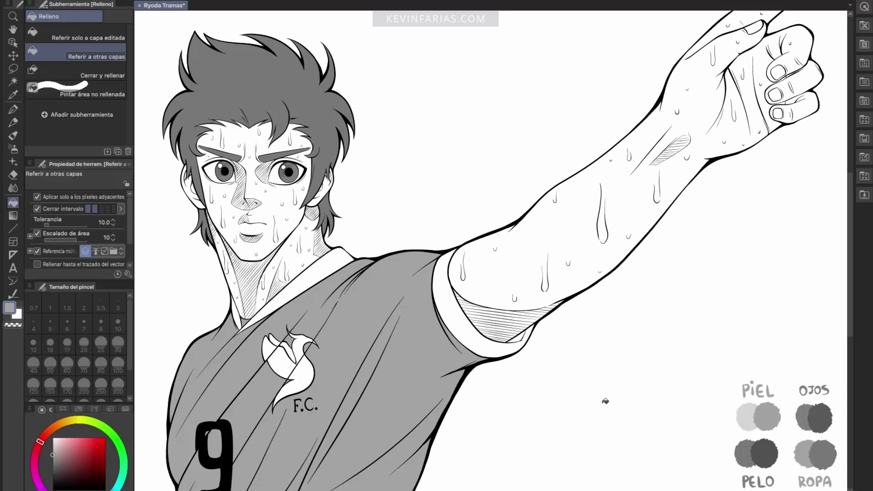
left_click(526, 338)
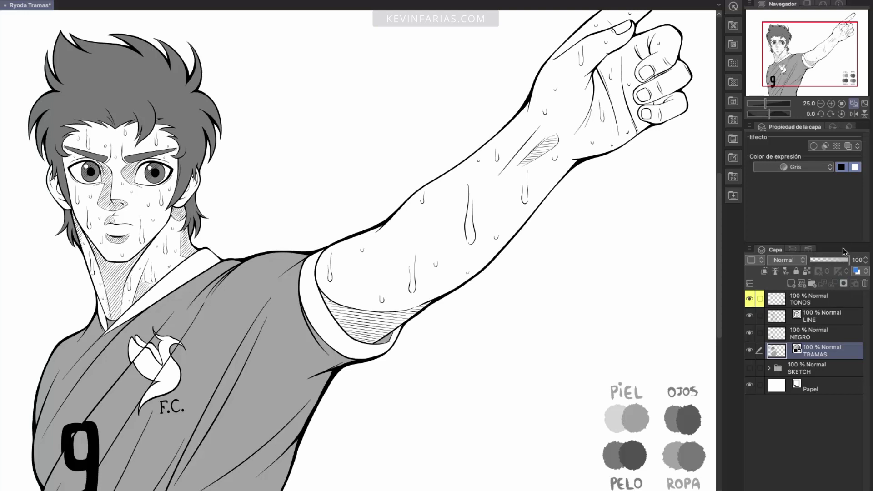
Step: Apply the Trama effect to the TRAMAS layer, trying the Ruido dot shape before returning to Círculo
left_click(836, 146)
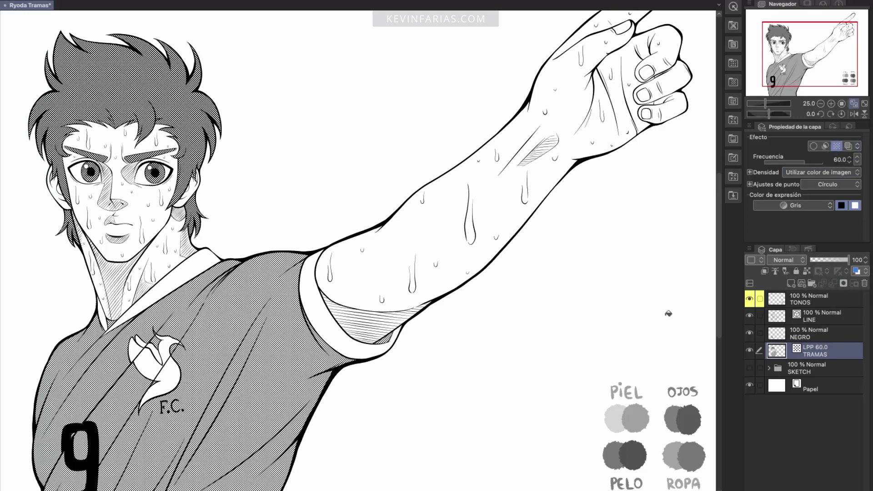
left_click(835, 185)
left_click(834, 261)
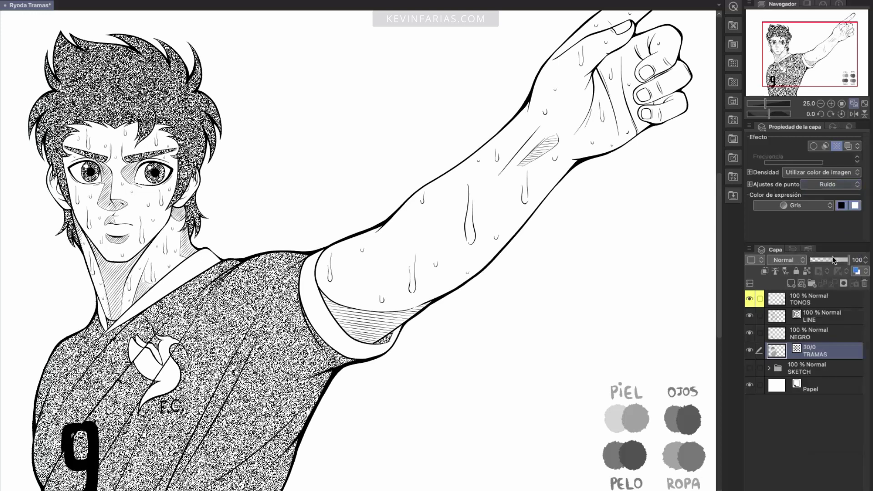
left_click(831, 184)
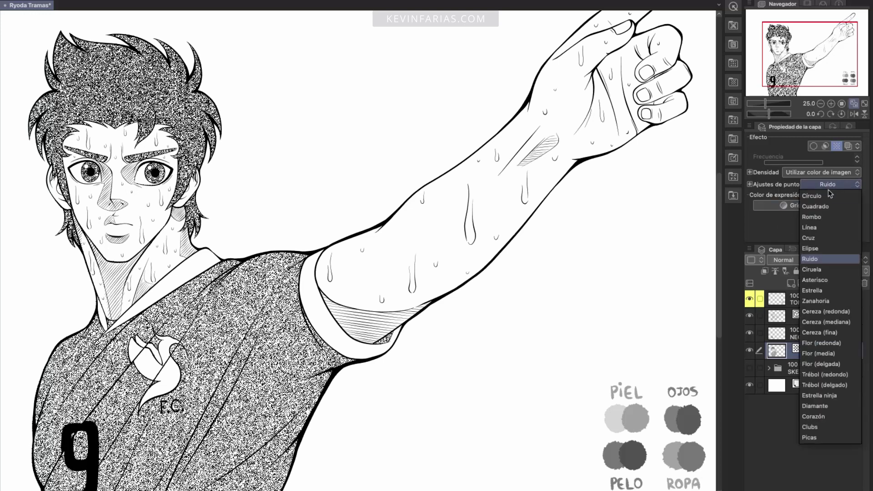
left_click(830, 189)
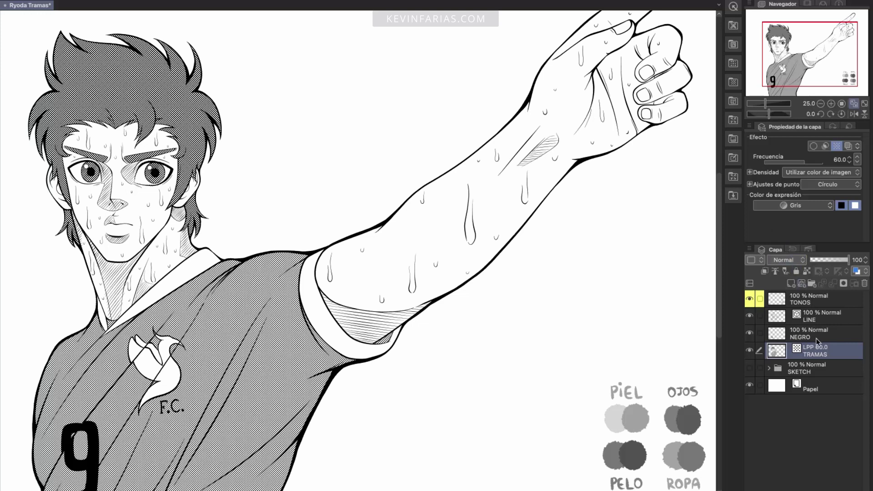
Step: Compare tone frequencies of 70 and 50 on the TRAMAS layer and settle on 70
left_click(857, 159)
left_click(852, 256)
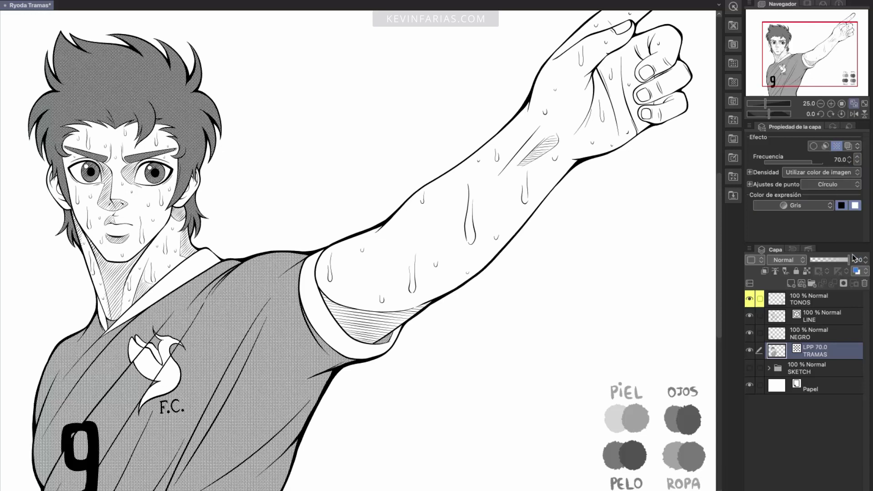
left_click(857, 161)
left_click(856, 172)
left_click(857, 160)
left_click(857, 185)
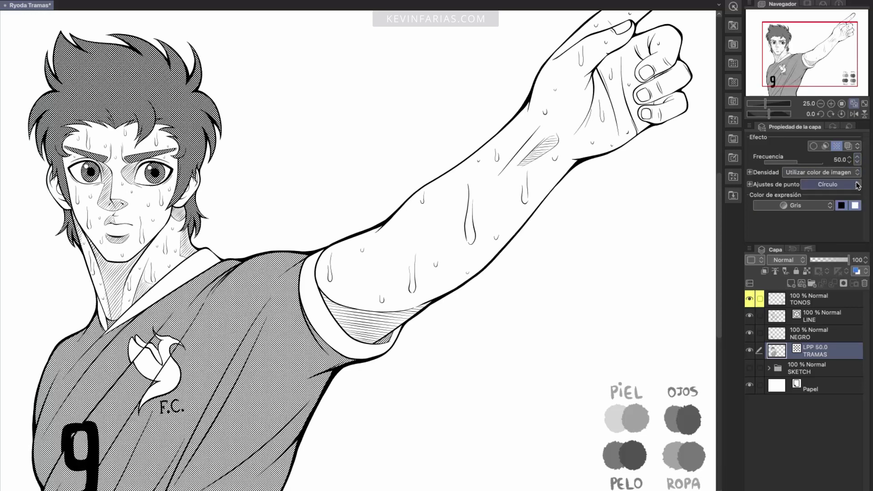
left_click(858, 160)
left_click(852, 257)
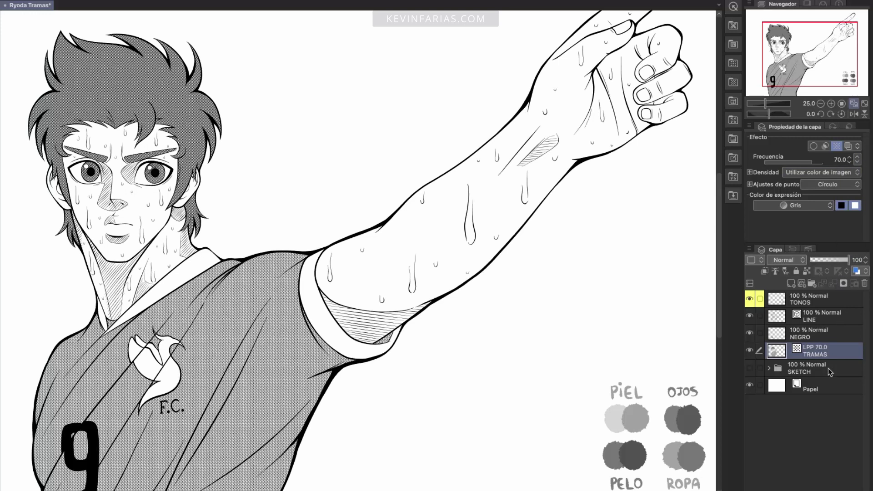
Step: Turn off the Trama effect on the TRAMAS layer and lock its transparent pixels
left_click(837, 146)
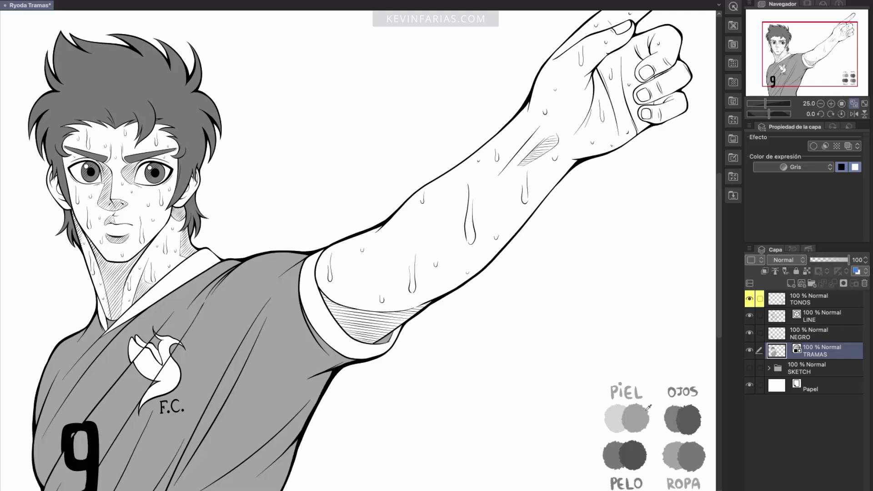
left_click(807, 271)
key("Tab")
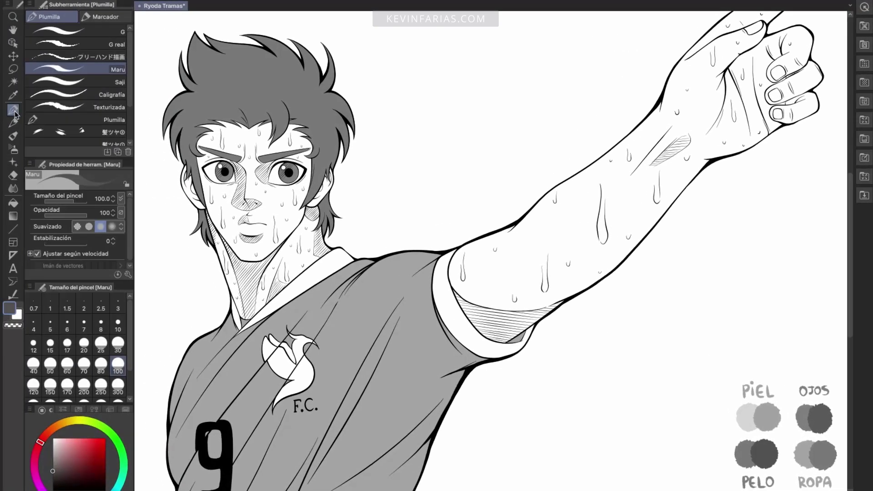
Step: Outline the hair's shadow area with the Maru pen in the darker grey at size 100 and fill it
left_click(13, 110)
left_click_drag(196, 37, 248, 127)
left_click_drag(198, 42, 242, 122)
left_click_drag(181, 59, 203, 95)
left_click_drag(191, 61, 216, 102)
left_click(13, 203)
left_click(259, 82)
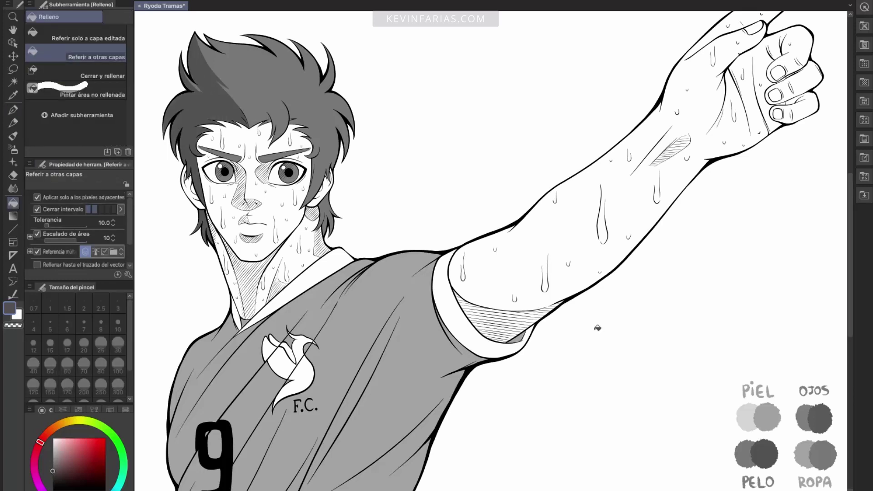
Step: Shade the jersey's shoulder, chest folds and the area beside the sleeve with a darker grey, using pen outlines and a fill
left_click(746, 452, "alt")
key("p")
left_click_drag(195, 345, 172, 420)
left_click_drag(262, 363, 209, 421)
left_click_drag(196, 441, 173, 485)
left_click_drag(259, 369, 232, 402)
mouse_move(439, 254)
left_mouse_down()
mouse_move(412, 275)
mouse_move(419, 350)
left_mouse_up()
key("g")
left_click(436, 350)
Step: Paint darker grey shadows below the collar and along the jersey's long diagonal folds with the Maru pen at size 100
key("p")
left_click_drag(241, 319, 249, 327)
left_click_drag(382, 349, 302, 490)
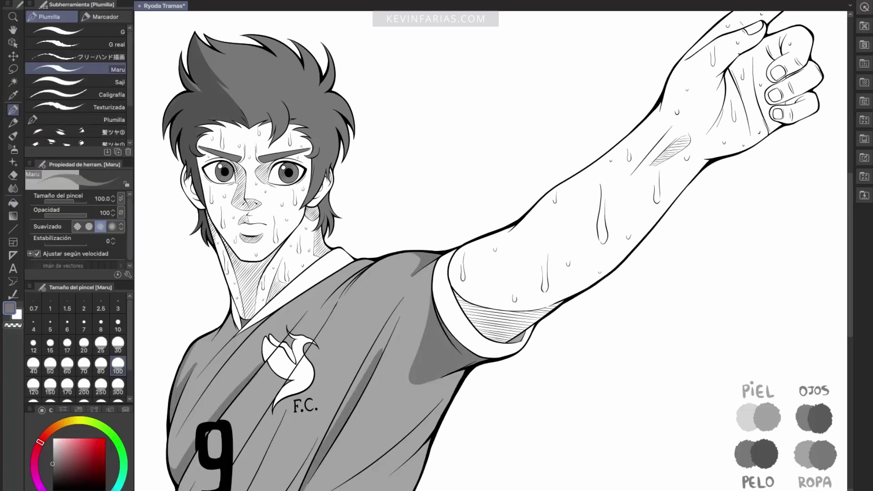
left_click_drag(323, 441, 407, 295)
mouse_move(372, 261)
left_mouse_down()
mouse_move(329, 298)
mouse_move(333, 291)
left_mouse_up()
left_click_drag(235, 461, 337, 298)
left_click_drag(221, 471, 208, 490)
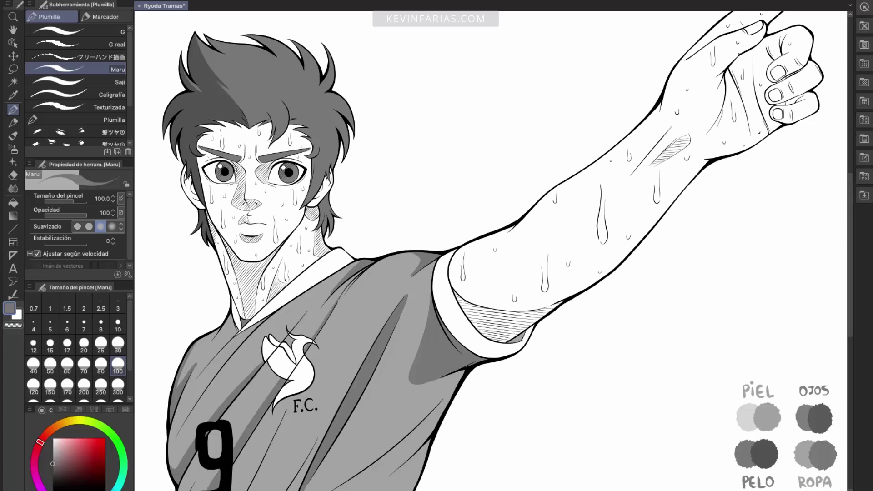
Step: Sample the lighter PIEL swatch, outline the face shadow and fill the shaded side of the face, the ear and the neck
left_click(746, 416, "alt")
left_click_drag(246, 233, 254, 259)
left_click_drag(229, 123, 228, 153)
key("g")
left_click(245, 175)
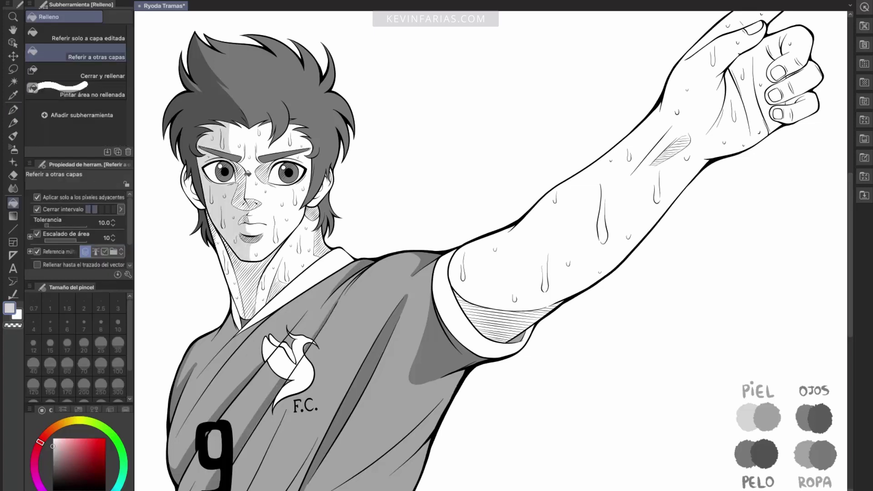
left_click(217, 230)
left_click(245, 272)
left_click(212, 225)
left_click(193, 175)
Step: Fill the remaining neck shadows below the jaw and beside the ear with the light skin grey
key("p")
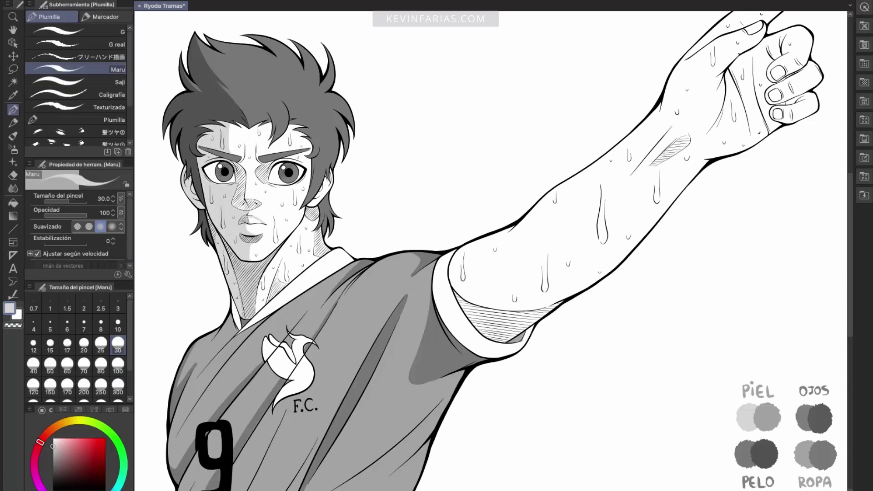
key("g")
left_click(322, 242)
left_click(313, 213)
left_click(278, 288)
key("p")
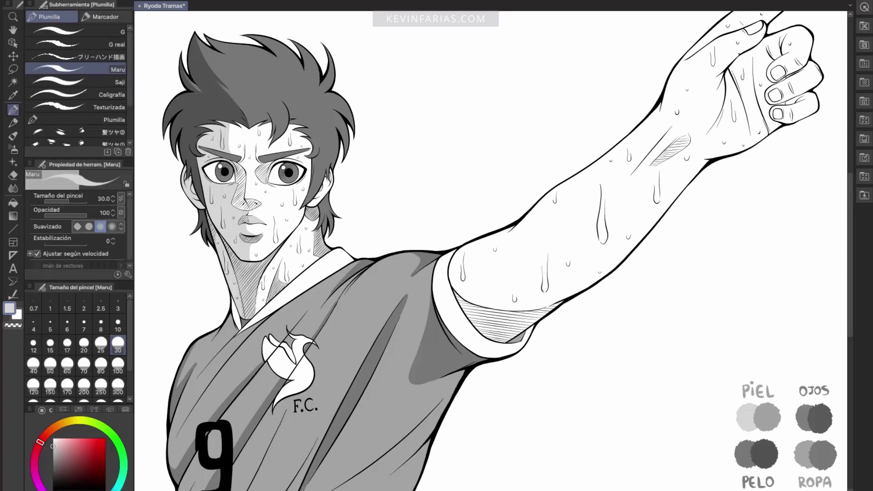
Step: Fill the hatched shadows around the nose and between the eyes with the darker PIEL grey
key("g")
key("p")
key("g")
left_click(239, 195)
key("ctrl+z")
left_click(238, 194)
left_click(254, 205)
left_click(253, 220)
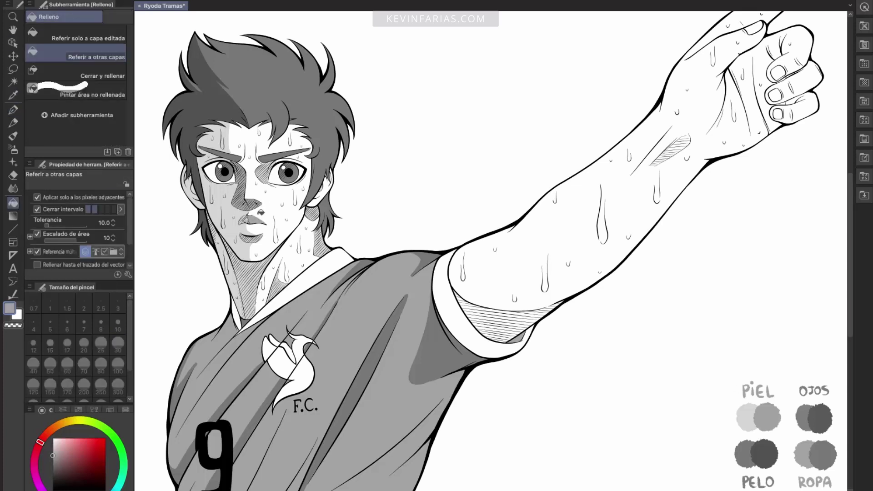
left_click(253, 273)
Step: Shade the lips and neck and fill the hatched arm shadow inside the sleeve with the darker skin grey
key("p")
key("g")
key("p")
left_click(245, 219)
left_click(245, 250, "alt")
left_click_drag(244, 238, 265, 224)
left_click(287, 268, "alt")
key("g")
left_click(458, 294)
Step: Sample the lighter PIEL swatch and shade the underside of the arm, the sleeve cuff and the wrist
key("p")
left_click(746, 416, "alt")
mouse_move(451, 279)
left_mouse_down()
mouse_move(707, 148)
mouse_move(446, 276)
left_mouse_up()
mouse_move(706, 148)
left_mouse_down()
mouse_move(749, 135)
mouse_move(768, 107)
left_mouse_up()
left_click_drag(771, 70, 765, 106)
key("g")
left_click(448, 314)
left_click(758, 129)
key("p")
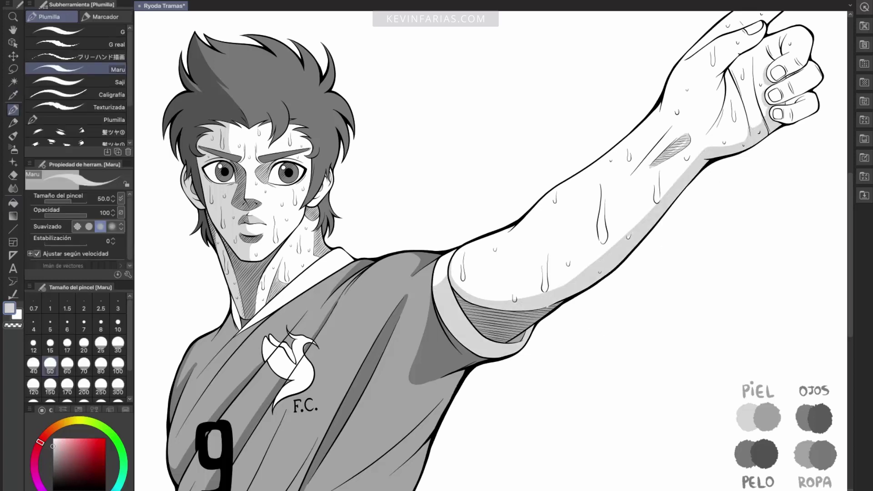
Step: Paint light grey shadows on the forearm crease, fingers, palm and thumb with the Maru pen at size 50
left_click_drag(630, 174, 670, 127)
left_click_drag(803, 95, 773, 120)
mouse_move(792, 83)
left_mouse_down()
mouse_move(768, 101)
mouse_move(781, 101)
left_mouse_up()
mouse_move(796, 60)
left_mouse_down()
mouse_move(771, 77)
mouse_move(779, 76)
left_mouse_up()
left_click_drag(780, 38, 776, 61)
left_click_drag(784, 40, 803, 65)
left_click_drag(803, 100, 793, 103)
left_click_drag(729, 72, 724, 108)
left_click_drag(753, 80, 760, 119)
left_click_drag(763, 27, 714, 77)
left_click_drag(719, 37, 685, 62)
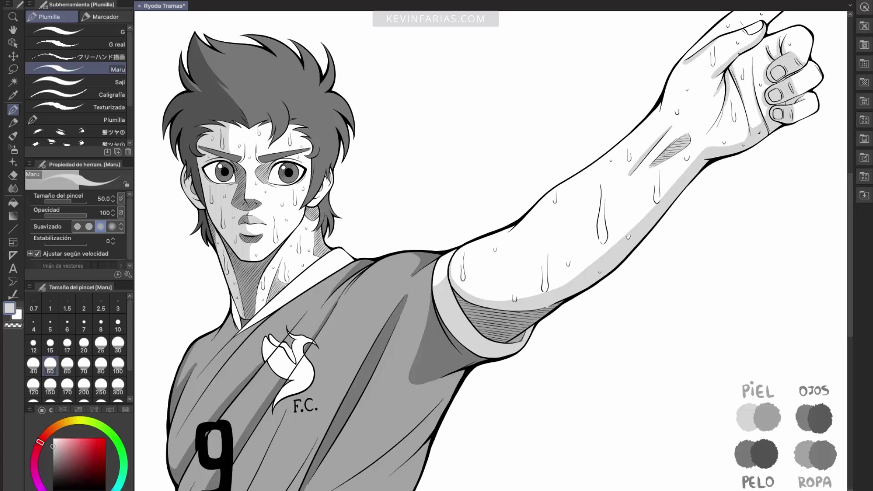
Step: Reapply the Trama effect to the shaded TRAMAS layer
left_click(52, 469)
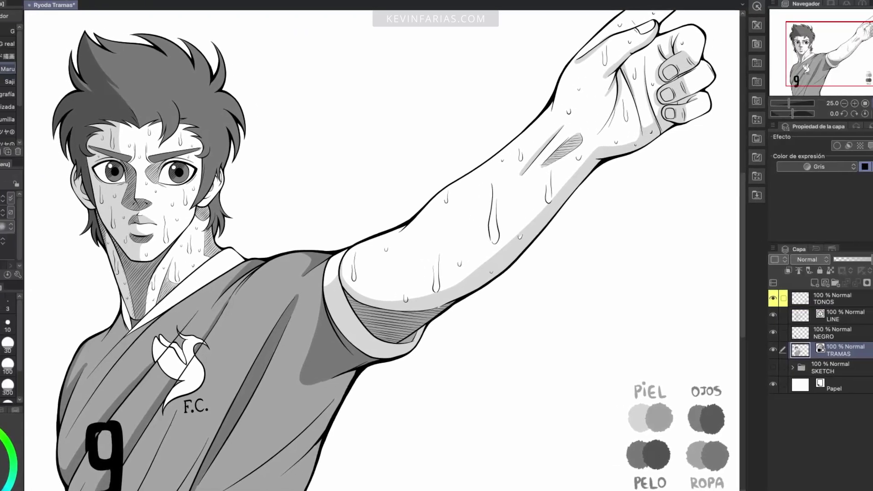
key("g")
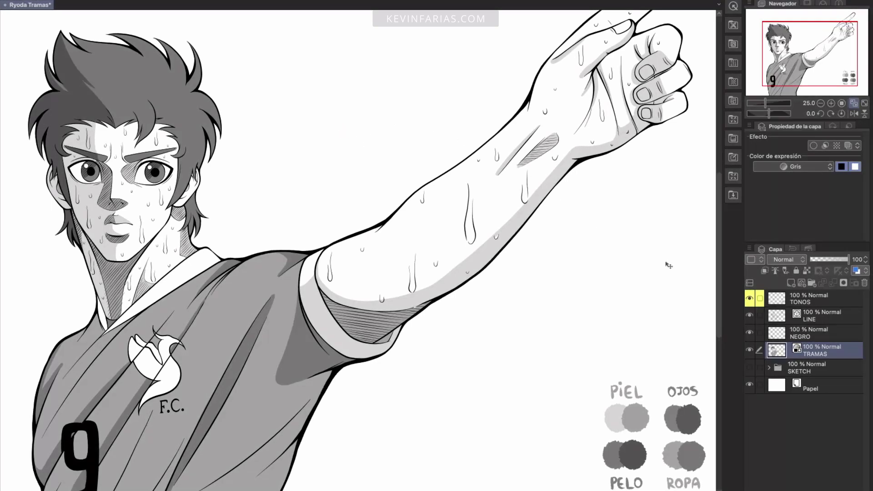
left_click(836, 145)
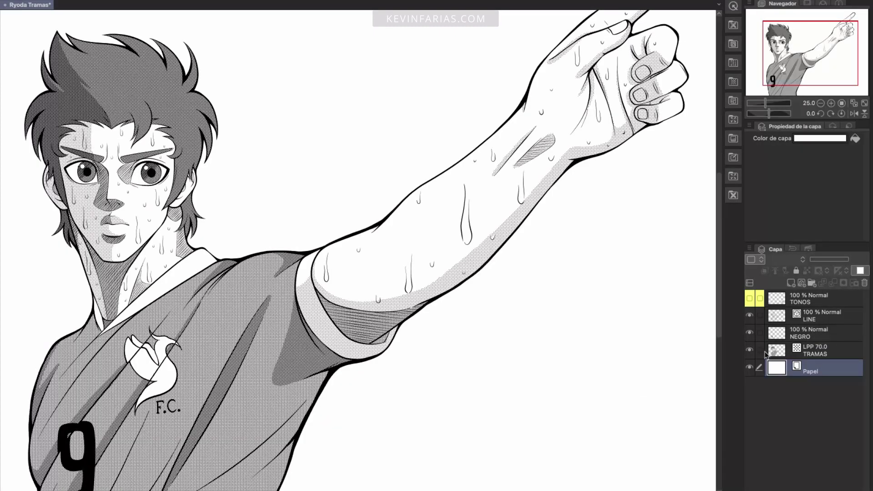
Step: Change the Papel layer's colour to dark grey
double_click(779, 370)
left_click_drag(220, 280, 209, 281)
left_click(467, 179)
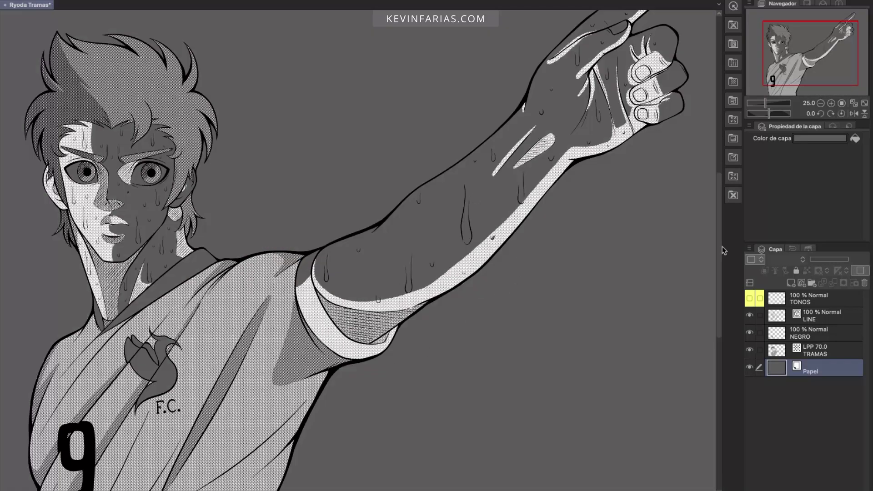
Step: Add a new raster layer named BLANCO directly above Papel
left_click(791, 283)
double_click(801, 370)
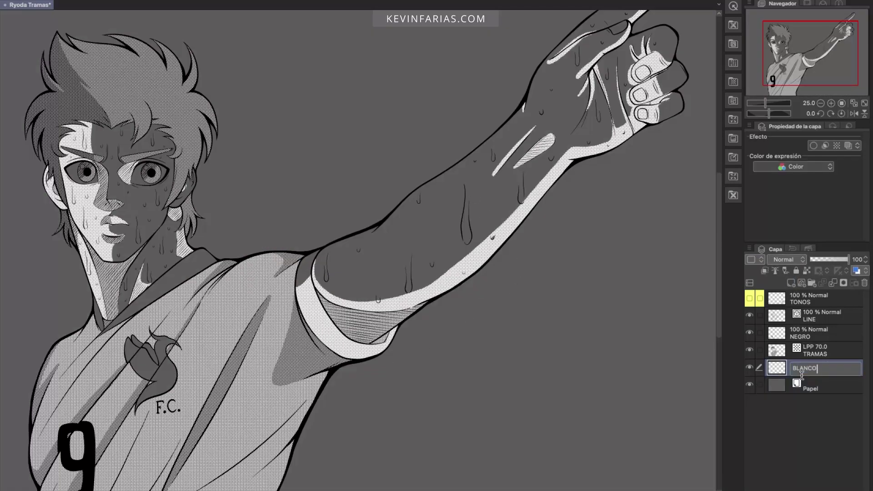
key("Return")
Step: Hide the TRAMAS layer and fill the whole figure with white on BLANCO, touching up missed areas with the Maru pen
key("Tab")
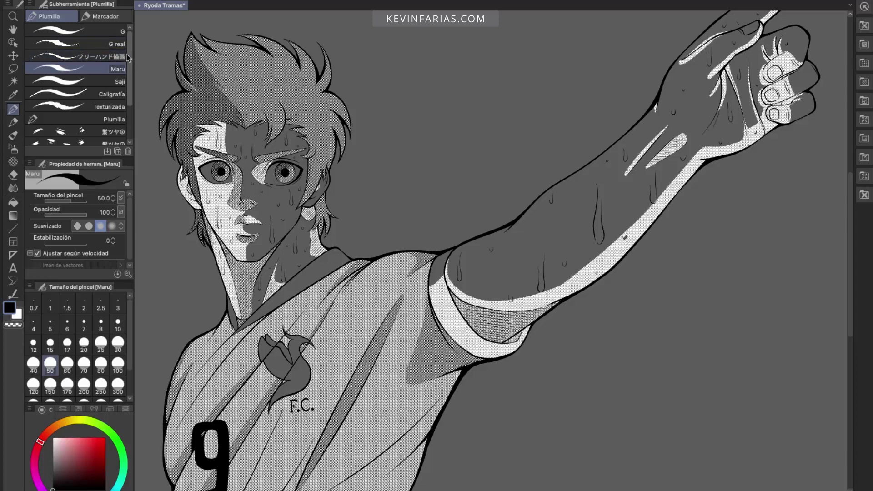
left_click(20, 315)
left_click_drag(439, 282, 436, 261)
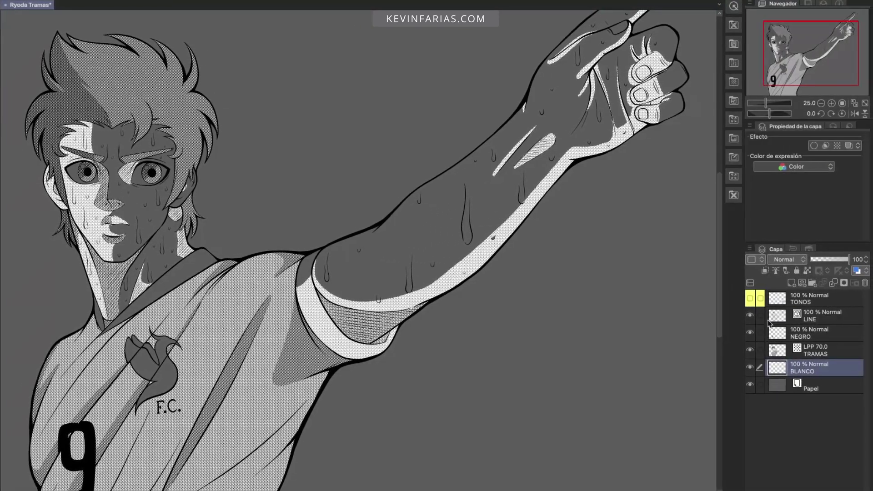
left_click(750, 350)
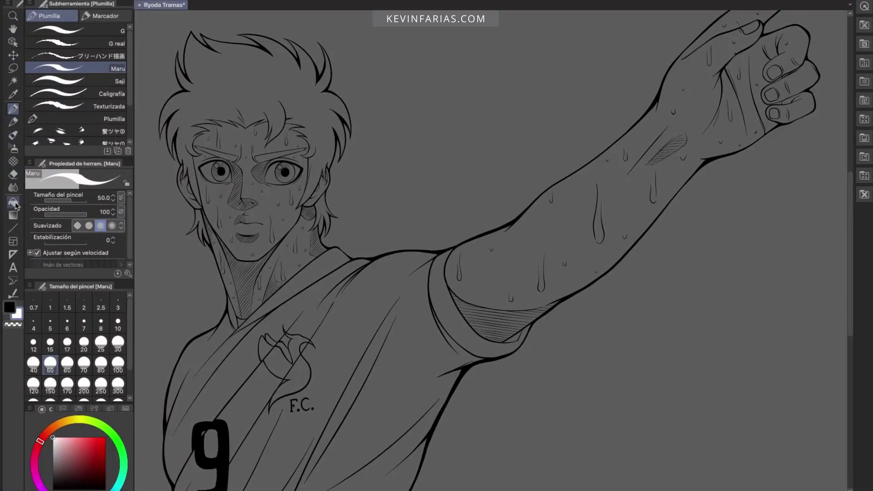
left_click(14, 203)
mouse_move(246, 91)
left_mouse_down()
mouse_move(232, 214)
mouse_move(283, 404)
mouse_move(775, 72)
left_mouse_up()
mouse_move(323, 214)
left_mouse_down()
mouse_move(262, 199)
mouse_move(236, 266)
left_mouse_up()
key("p")
mouse_move(218, 169)
left_mouse_down()
mouse_move(274, 290)
mouse_move(243, 281)
left_mouse_up()
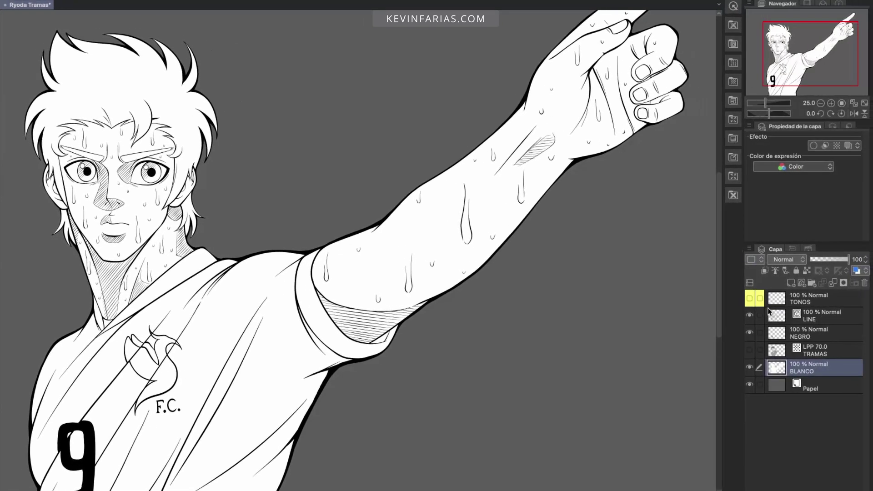
Step: Show the TRAMAS layer again and set the Papel colour back to white
left_click(751, 351)
left_click(749, 350)
double_click(780, 387)
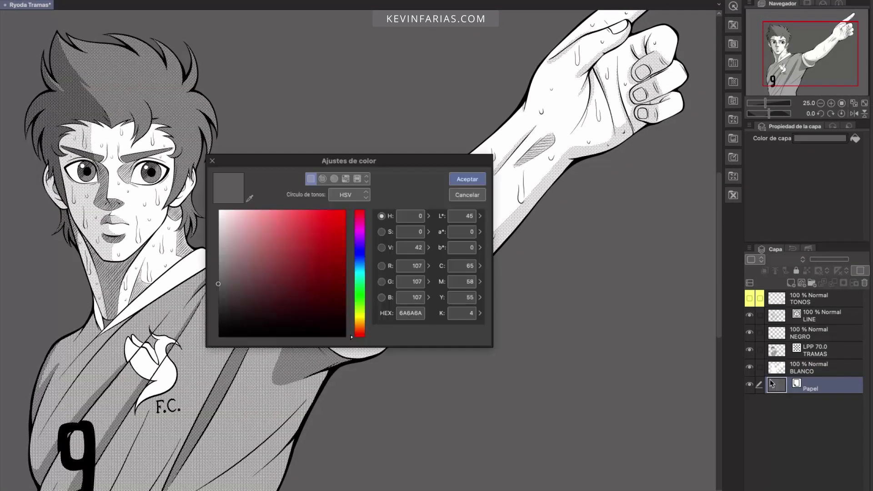
left_click_drag(346, 308, 212, 196)
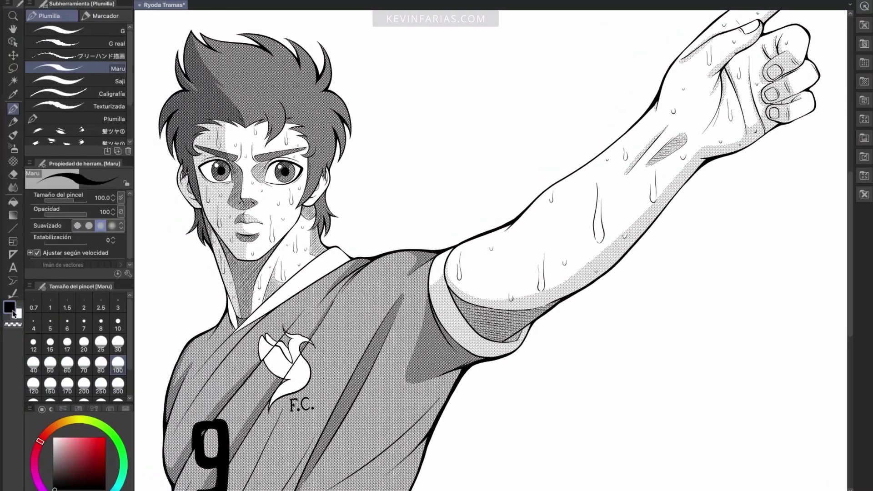
Step: Draw a rectangular comic panel behind the character's head and arm area with a border size of 30
left_click(14, 242)
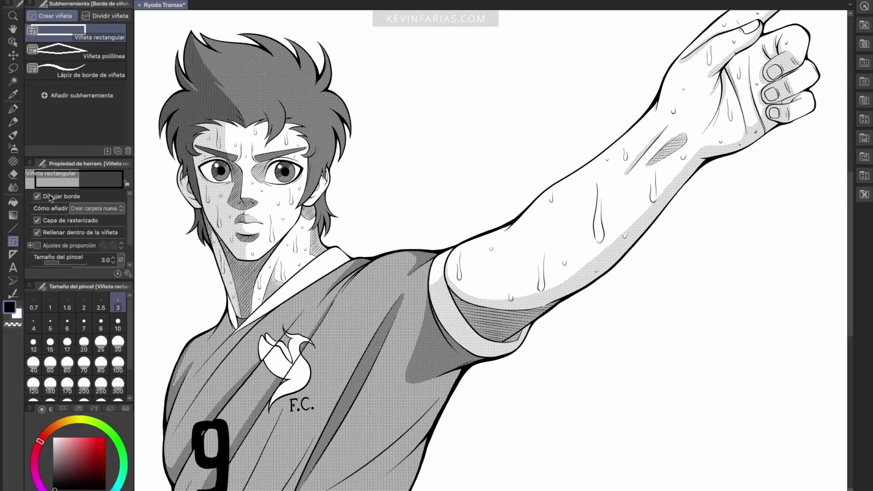
scroll(114, 256, "down", 1)
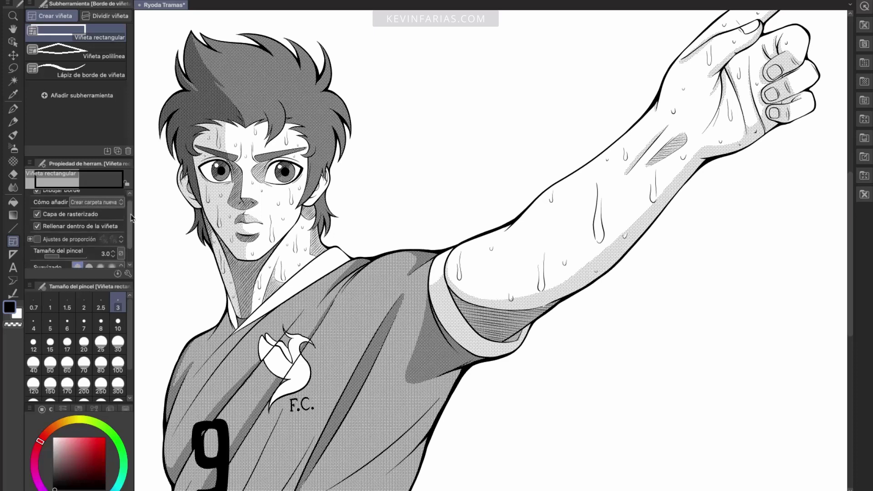
left_click(104, 255)
type("30")
key("Return")
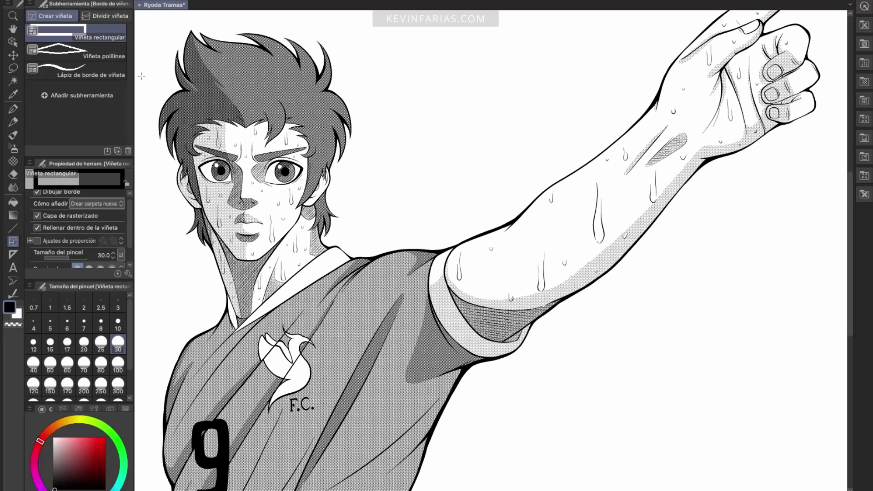
left_click_drag(155, 94, 785, 482)
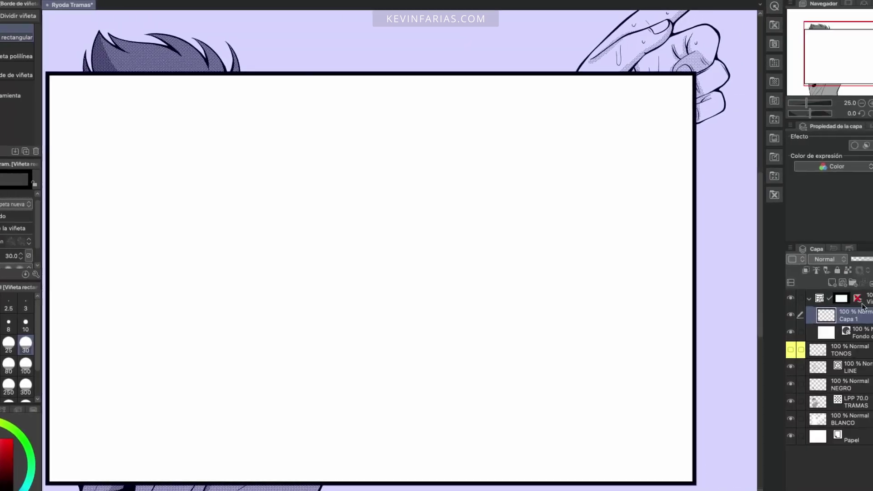
Step: Move the Viñeta 1 panel folder beneath BLANCO and select its Capa 1 layer
left_click_drag(853, 304, 847, 420)
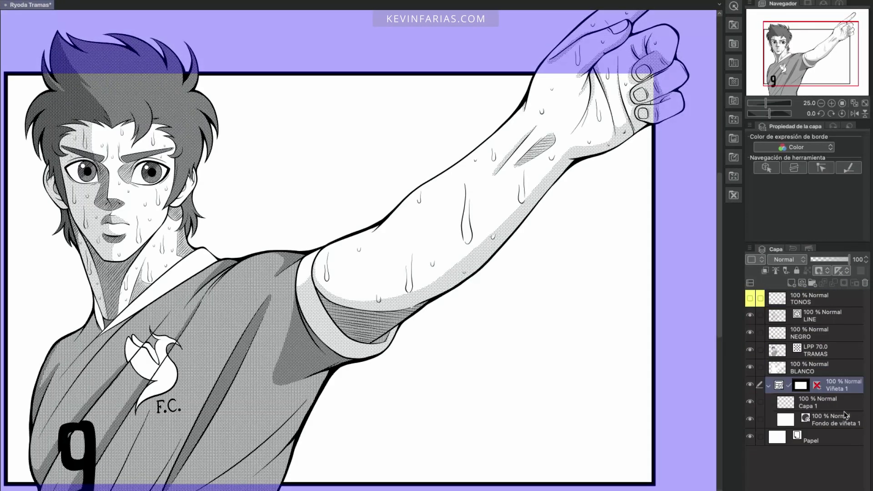
left_click(843, 370)
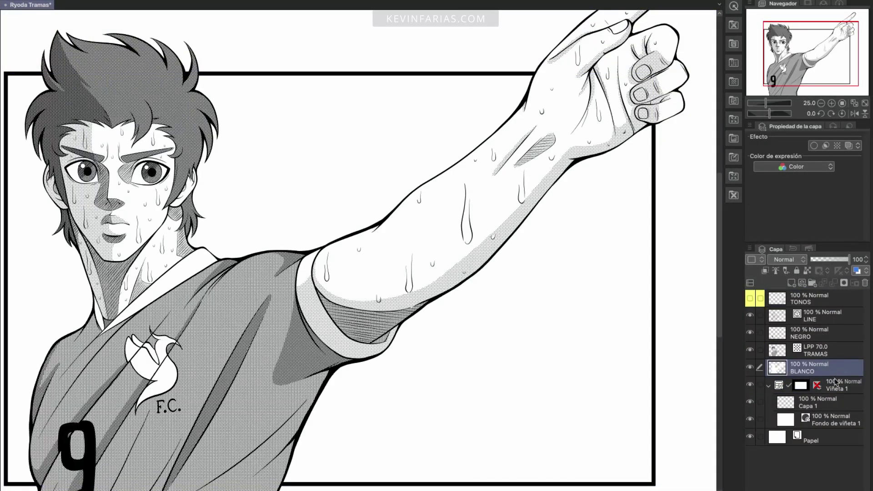
left_click(839, 404)
left_click(841, 416)
left_click(769, 386)
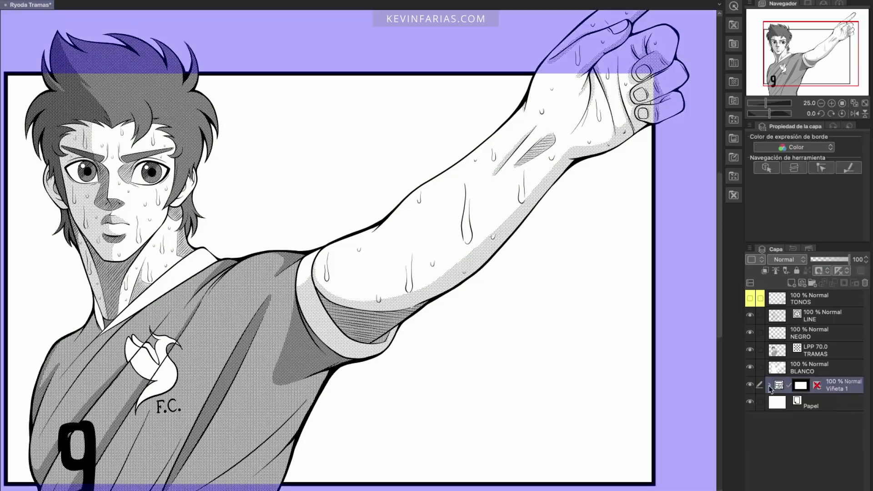
left_click(769, 386)
left_click(831, 404)
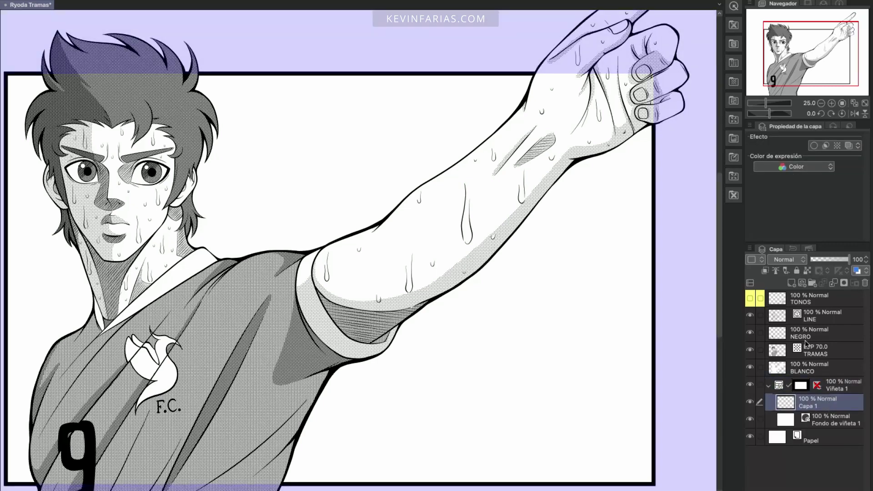
Step: Place the MM08-cloud 35 material from the monochromatic Nature backgrounds inside the Viñeta 1 panel
left_click(733, 195)
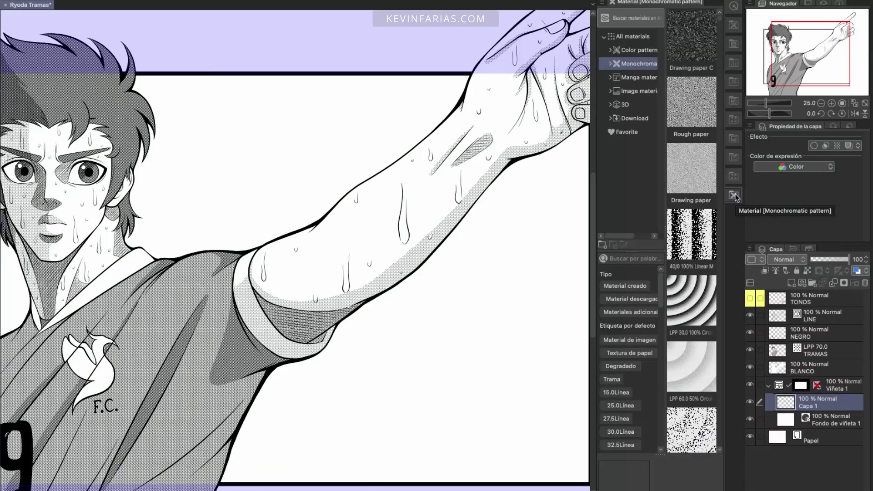
left_click(610, 64)
left_click(615, 145)
left_click(639, 160)
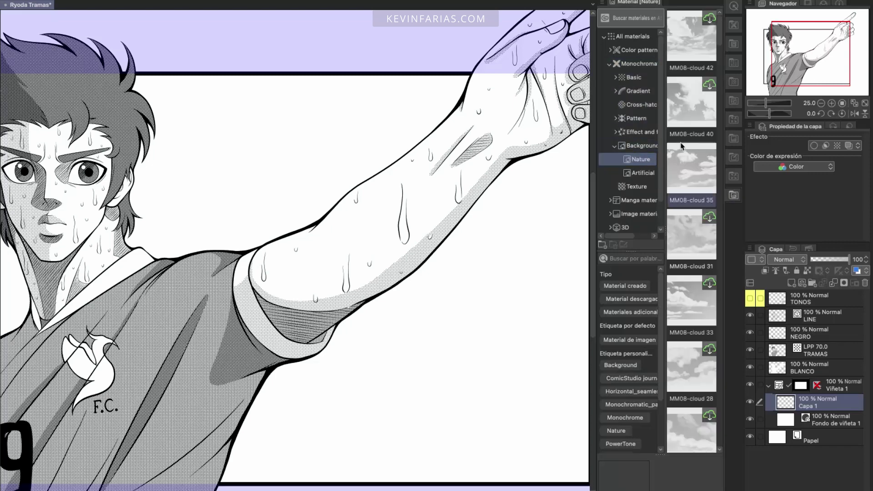
left_click_drag(692, 168, 280, 184)
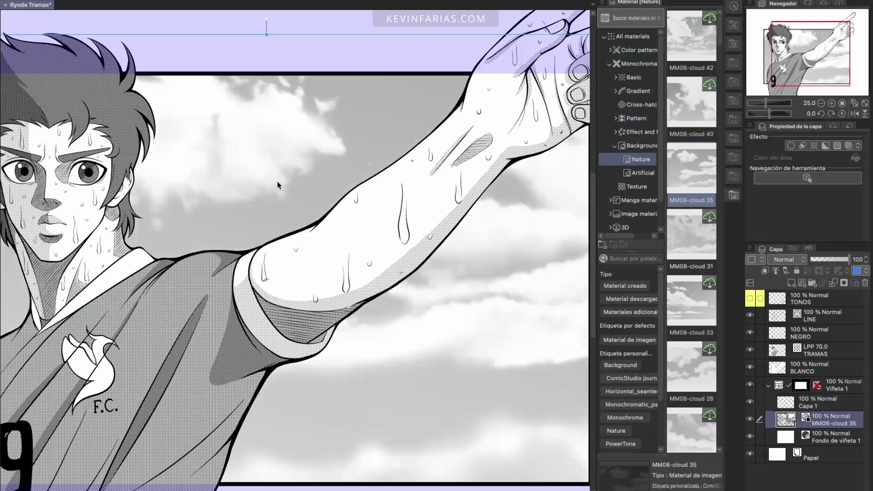
left_click(718, 5)
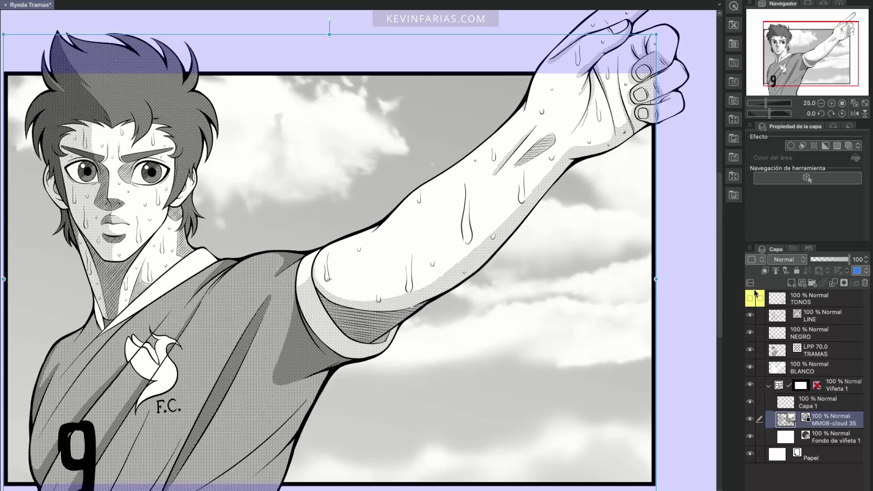
Step: Apply the Trama effect to the cloud background with a frequency of 70
left_click(813, 146)
left_click(858, 162)
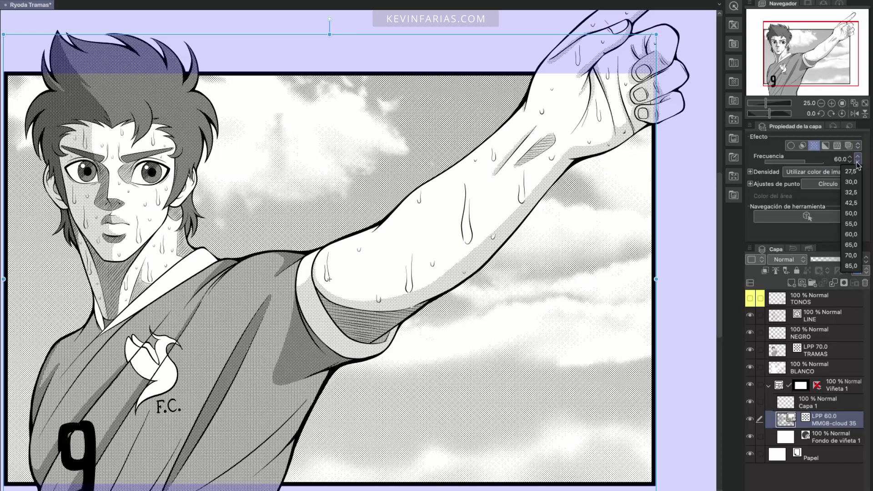
left_click(852, 255)
Step: Try the Ruido dot shape on the cloud tone and switch back to Círculo
left_click(835, 184)
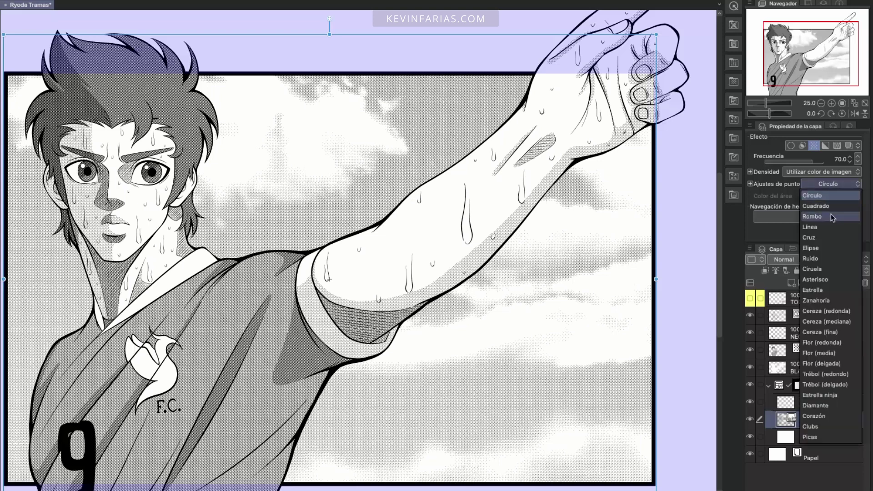
left_click(833, 224)
left_click(834, 184)
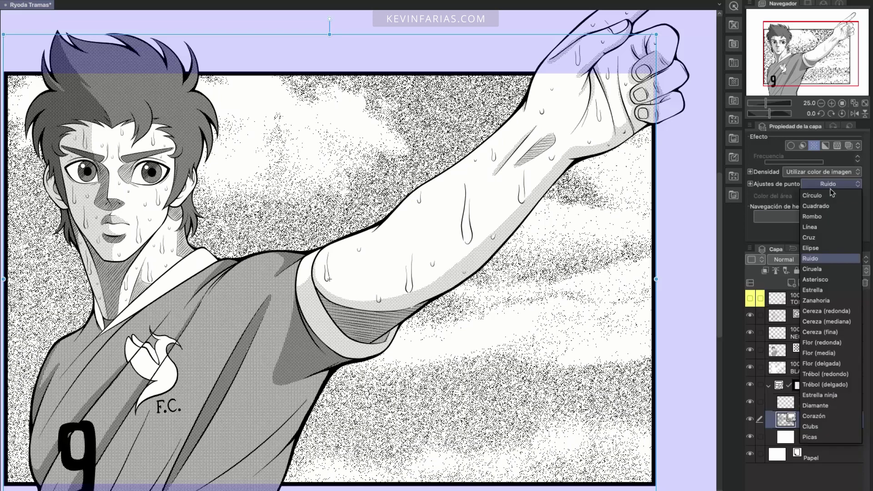
left_click(804, 212)
Step: Collapse the Viñeta 1 folder, select TONOS and export the illustration as Ryoda Tramas.png in Gris at 100% scale
left_click(769, 385)
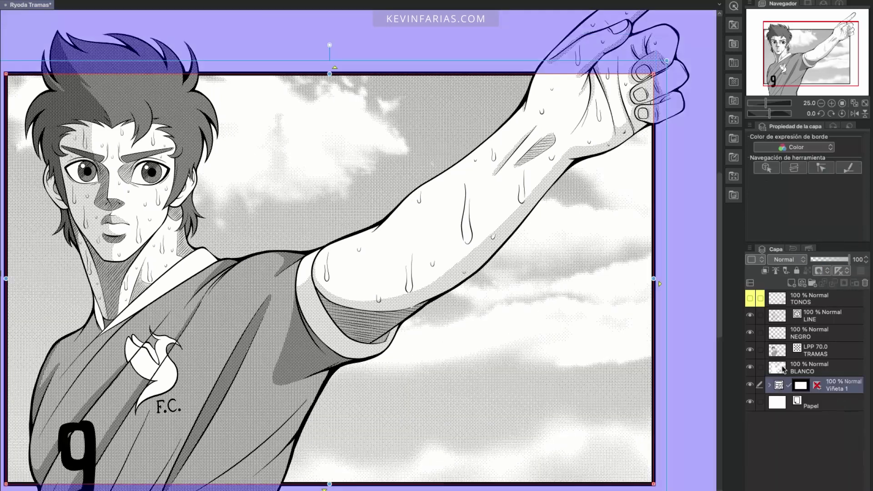
left_click(822, 307)
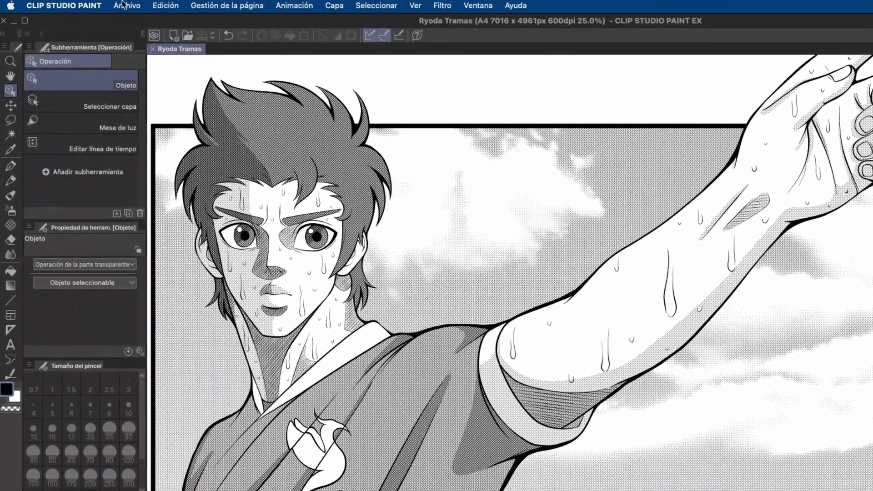
left_click(130, 7)
mouse_move(254, 154)
left_click(337, 182)
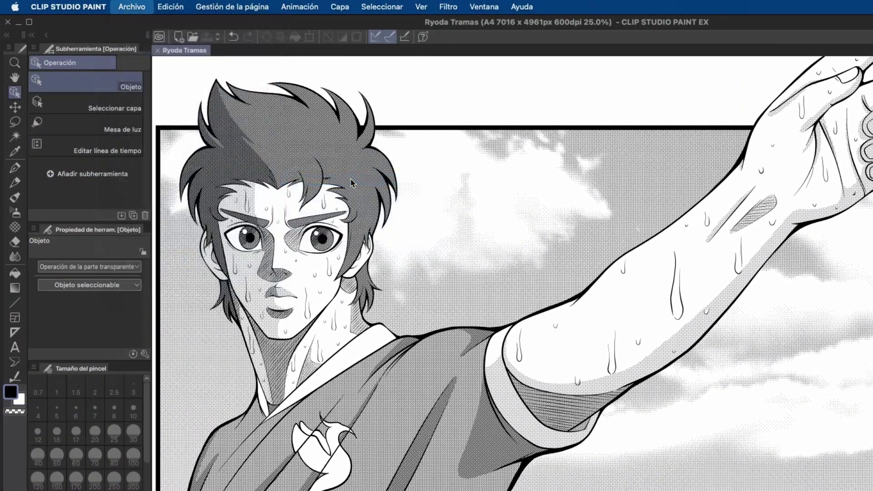
left_click(767, 404)
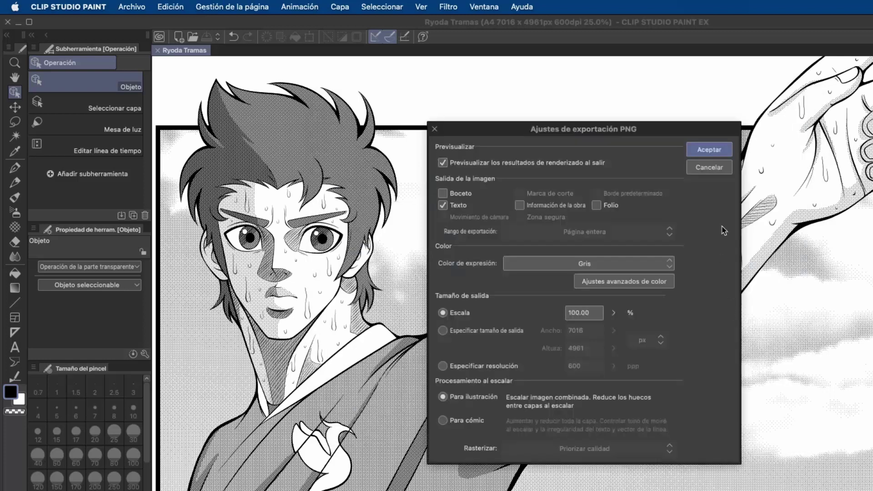
key("Return")
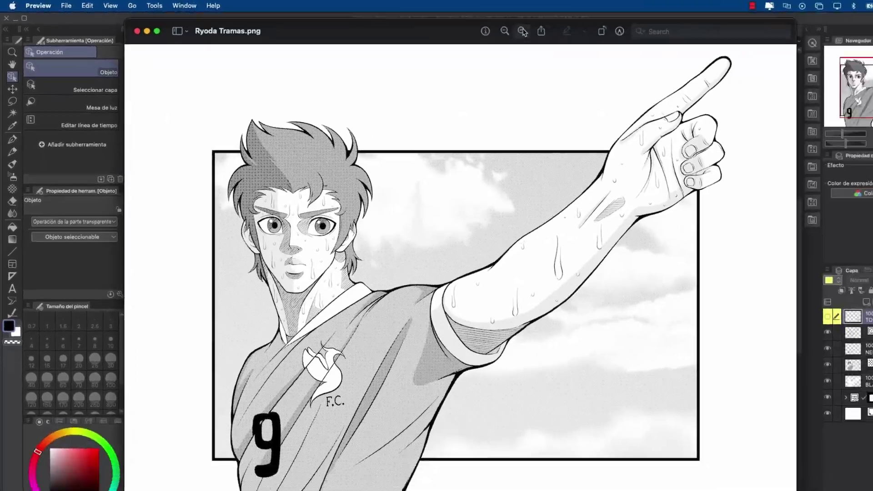
scroll(443, 199, "up", 5)
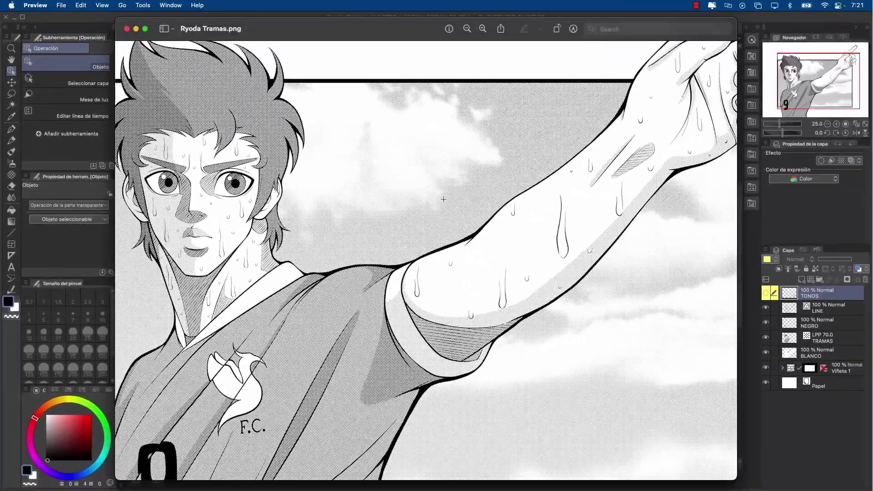
scroll(444, 198, "down", 5)
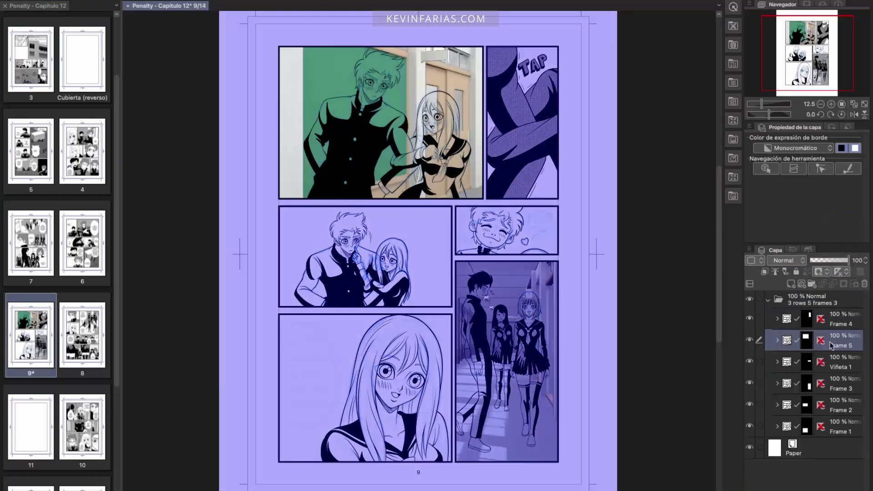
Step: On page 9 of Penalty - Capítulo 12, shade the couple in Frame 5 grey and apply the Trama effect to its TRAMAS layer
left_click(791, 287)
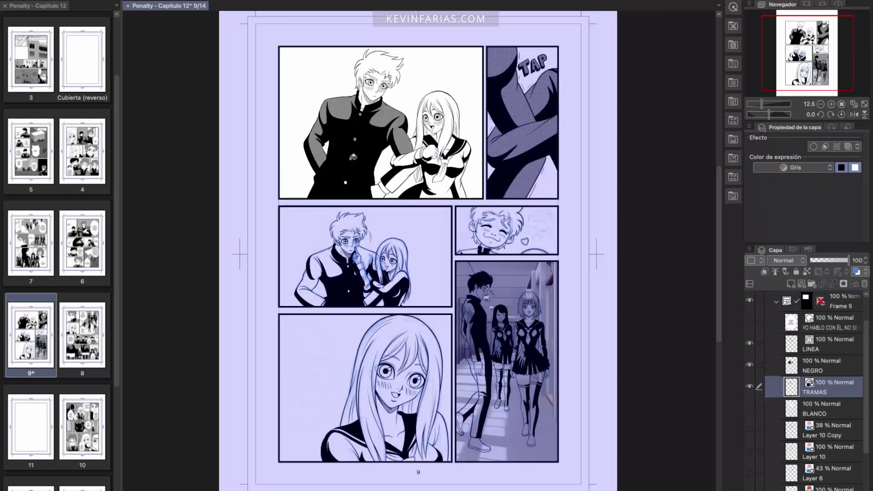
left_click(378, 64)
left_click(426, 145)
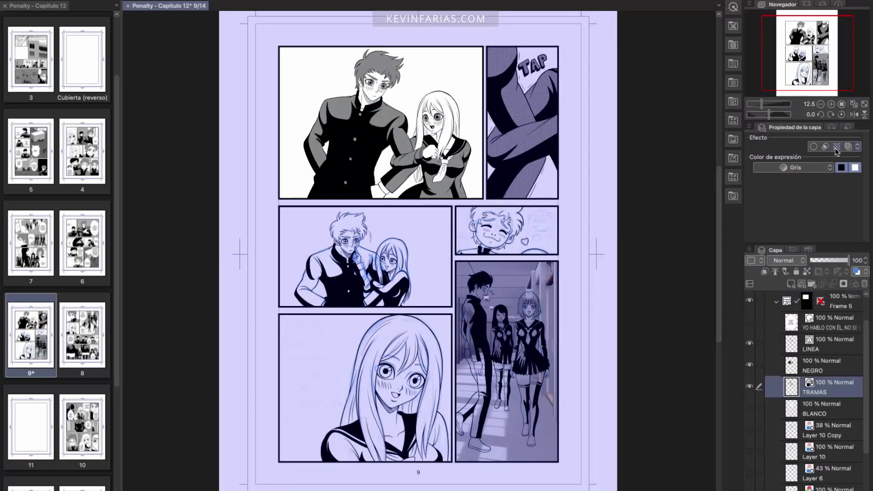
left_click(836, 146)
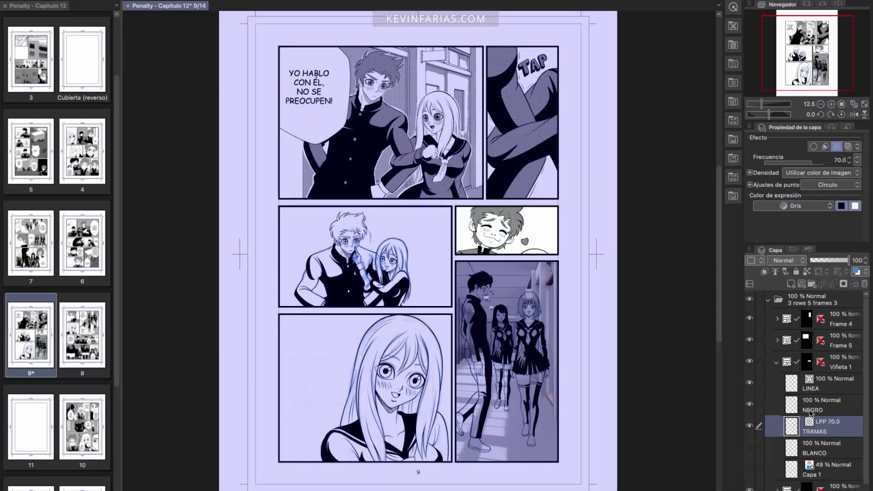
Step: Place the Snow rabbit monochromatic pattern and a second pattern material behind the smiling boy in Viñeta 1
left_click(623, 79)
left_click(635, 64)
left_click(636, 119)
scroll(691, 228, "down", 5)
left_click_drag(690, 200, 434, 234)
scroll(691, 227, "down", 6)
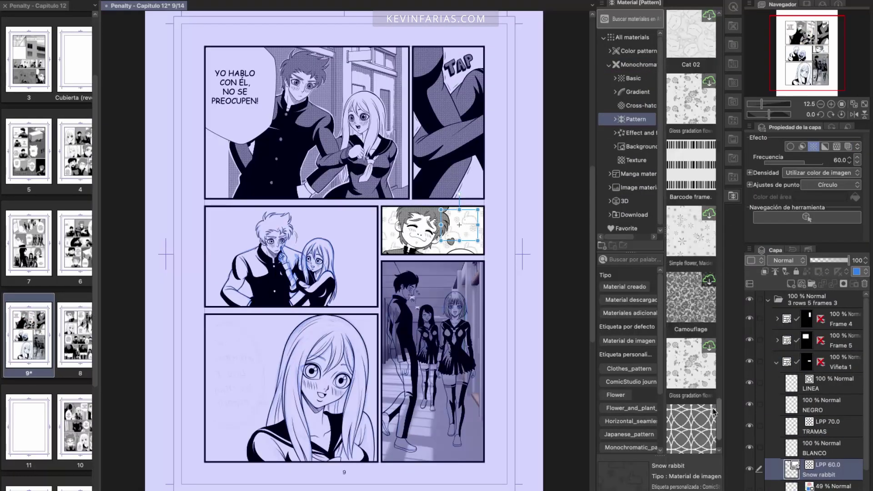
left_click_drag(690, 211, 492, 249)
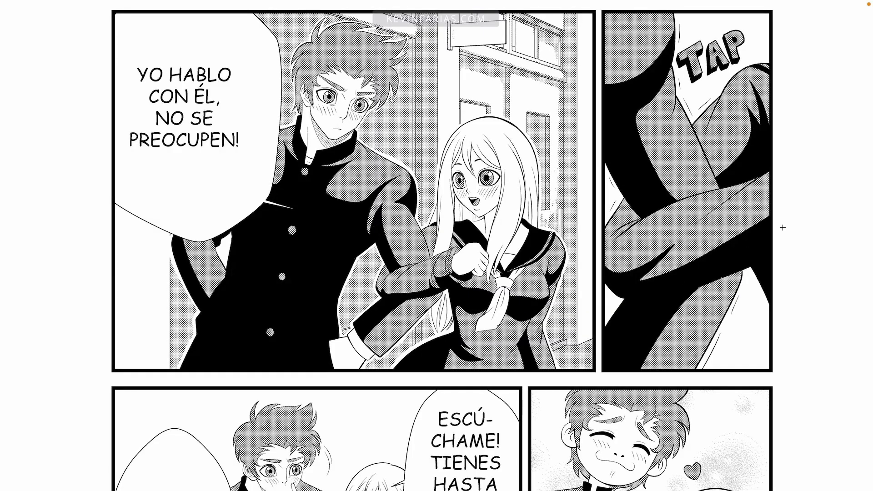
Step: Look over the finished toned manga page from its first panels down to the last
scroll(783, 227, "up", 1)
scroll(783, 228, "down", 5)
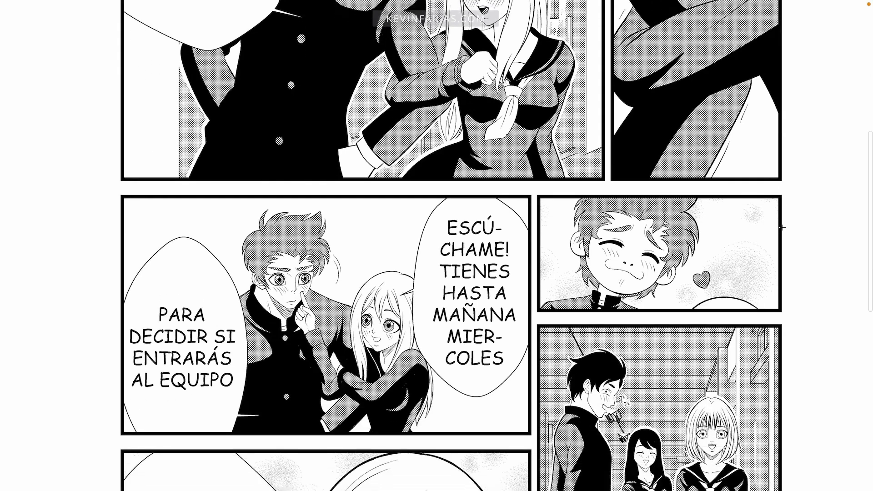
scroll(782, 227, "down", 5)
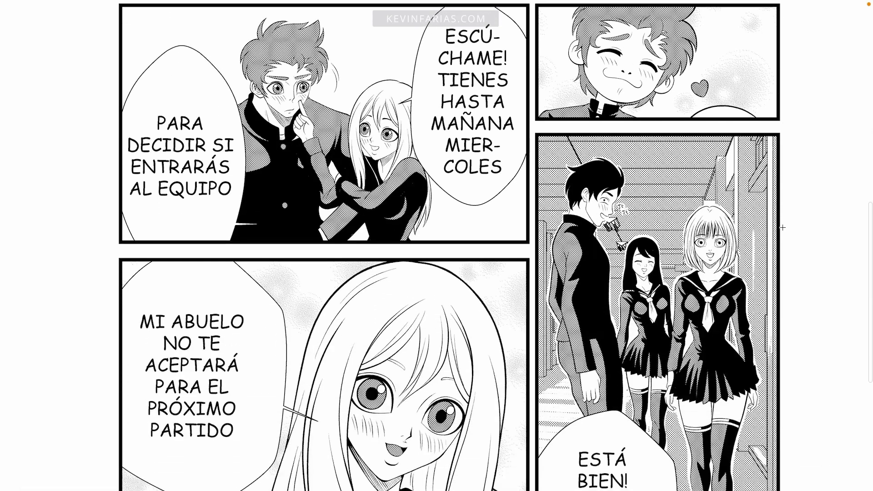
scroll(782, 227, "down", 4)
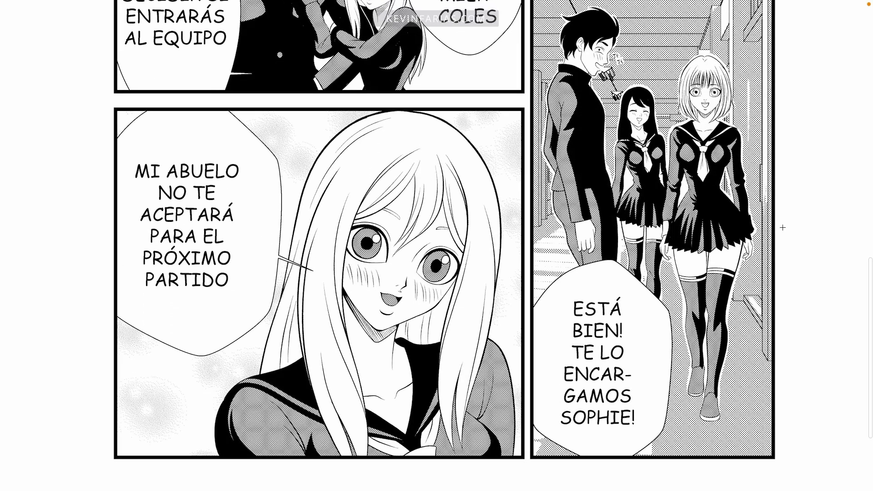